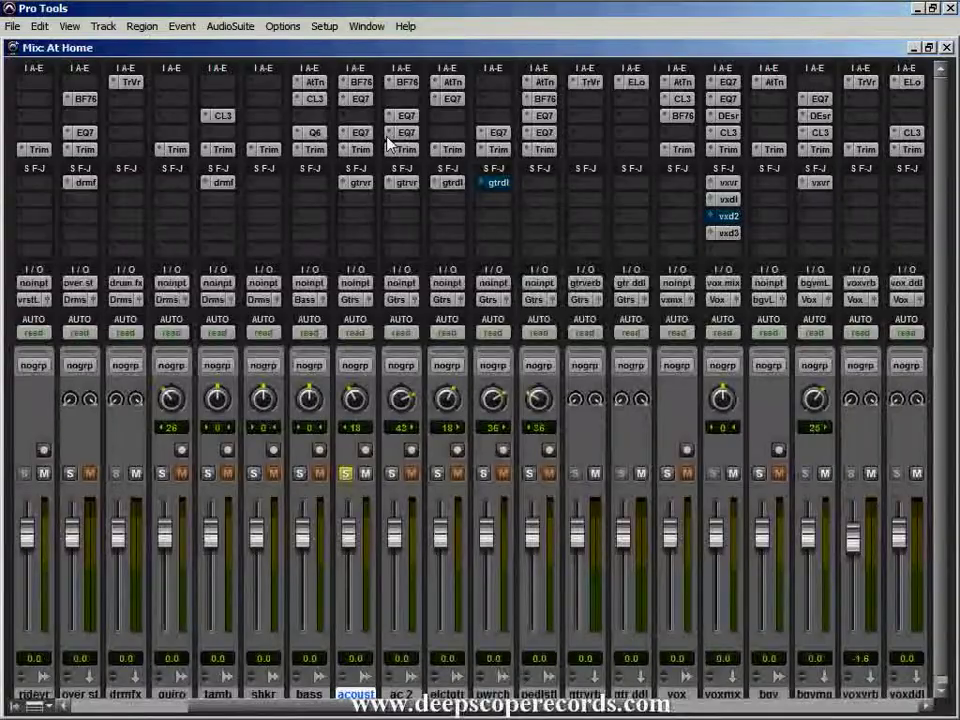
Show the acoust track's volume automation in the Edit window and inspect its breakpoints around the v1, ch1 and v2 markers
{"action": "key", "text": "ctrl+equal"}
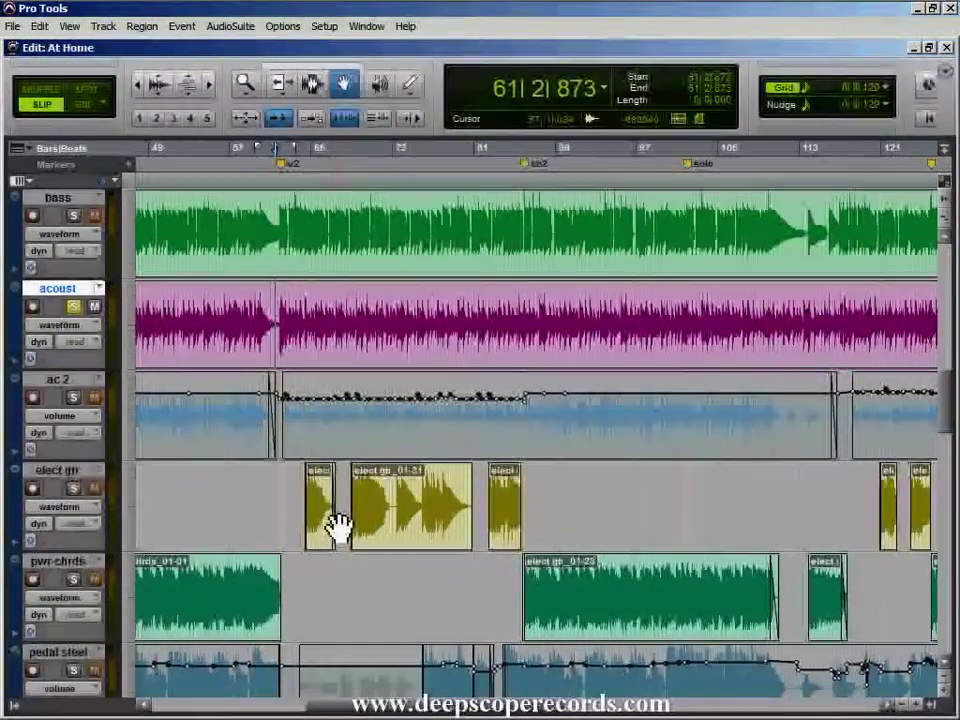
{"action": "left_click", "coordinate": [68, 330]}
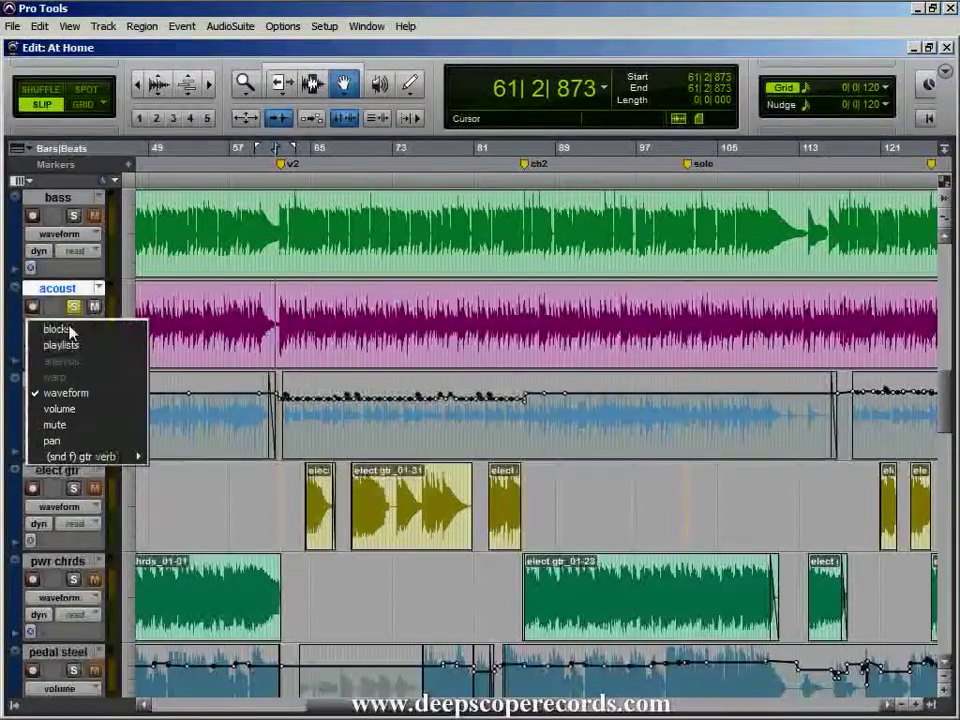
{"action": "left_click", "coordinate": [86, 408]}
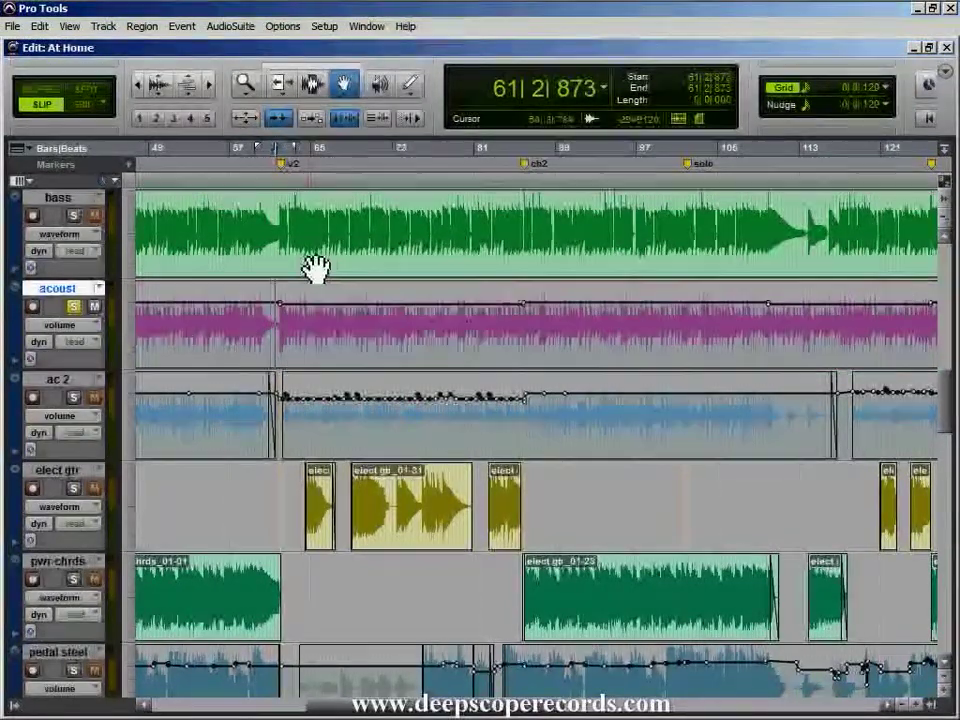
{"action": "left_click", "coordinate": [212, 86]}
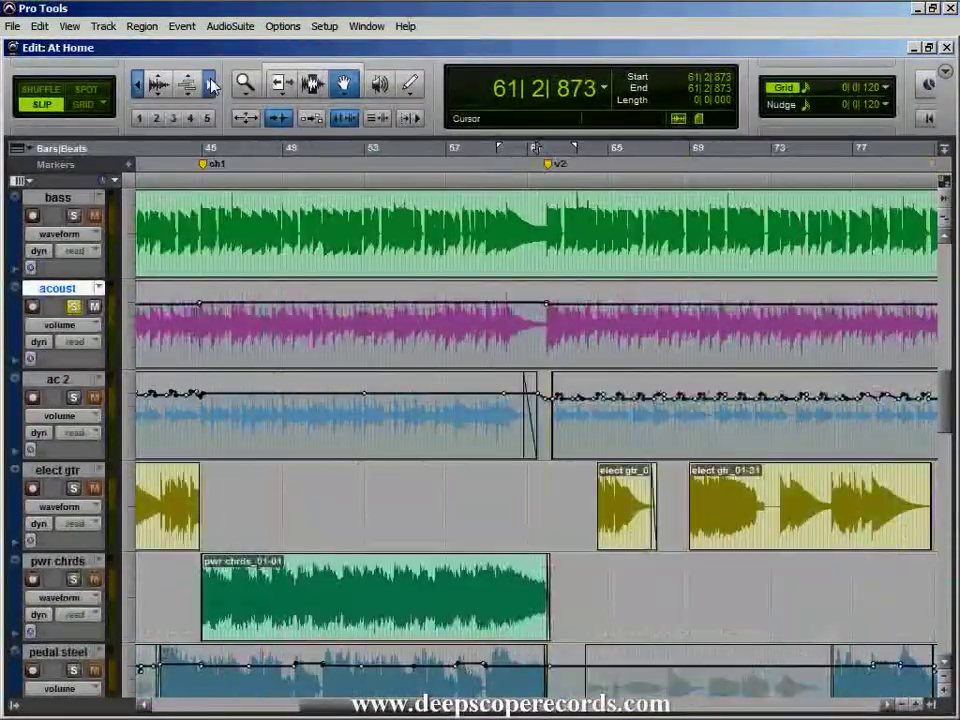
{"action": "left_click", "coordinate": [212, 86]}
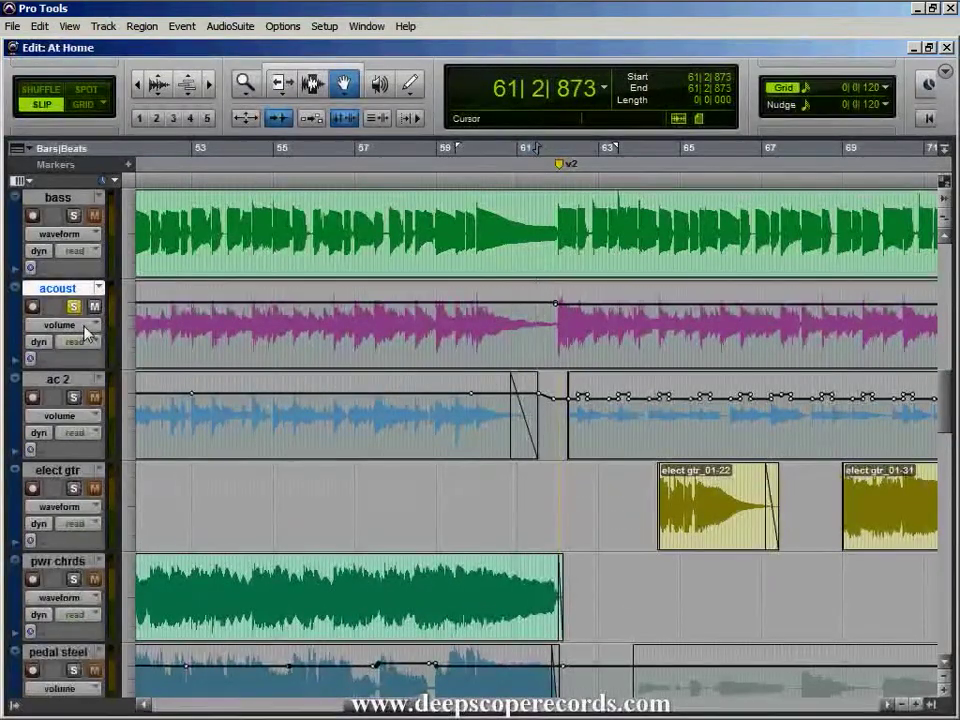
{"action": "left_click_drag", "start_coordinate": [357, 708], "coordinate": [314, 711]}
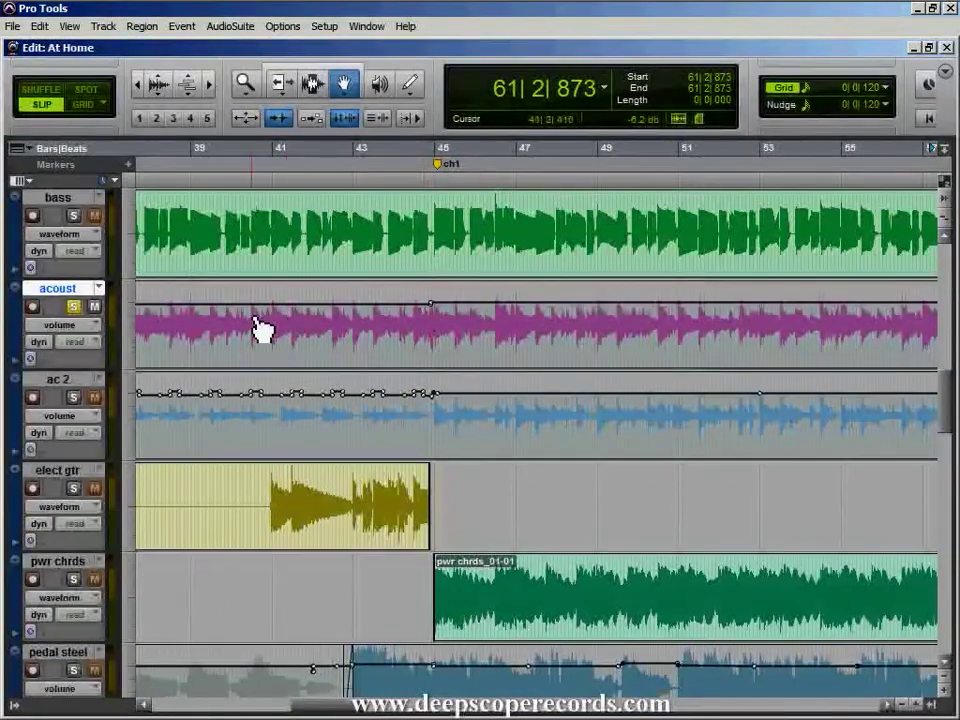
{"action": "left_click", "coordinate": [138, 84]}
{"action": "left_click", "coordinate": [138, 84]}
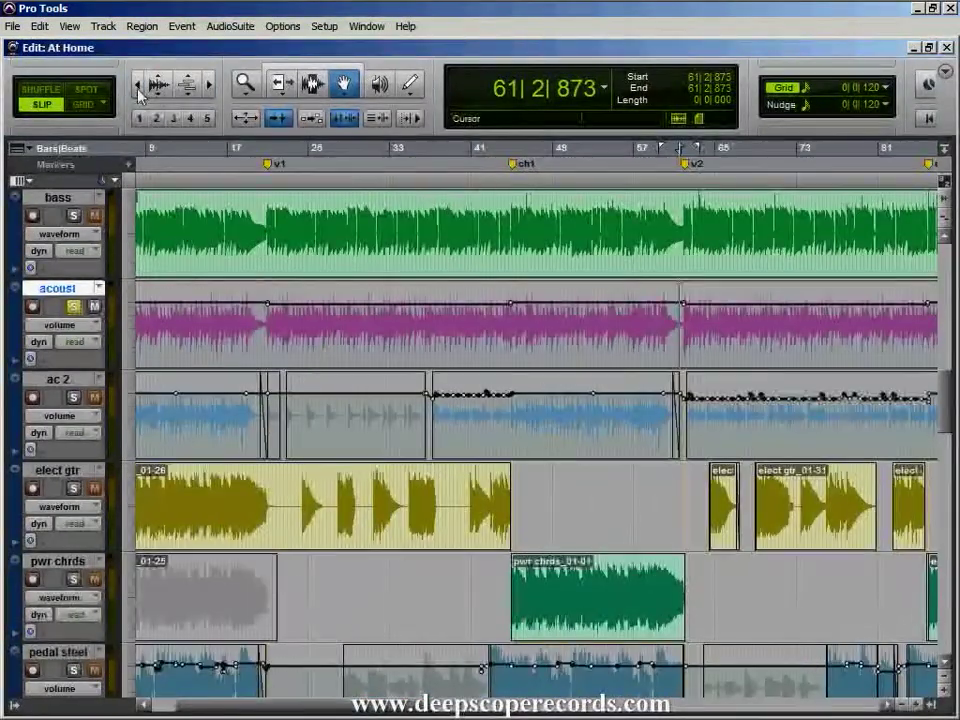
Activate the Smart Tool and place the edit cursor on the acoust track at 42|3|654, shortly before the ch1 marker
{"action": "left_click", "coordinate": [312, 68]}
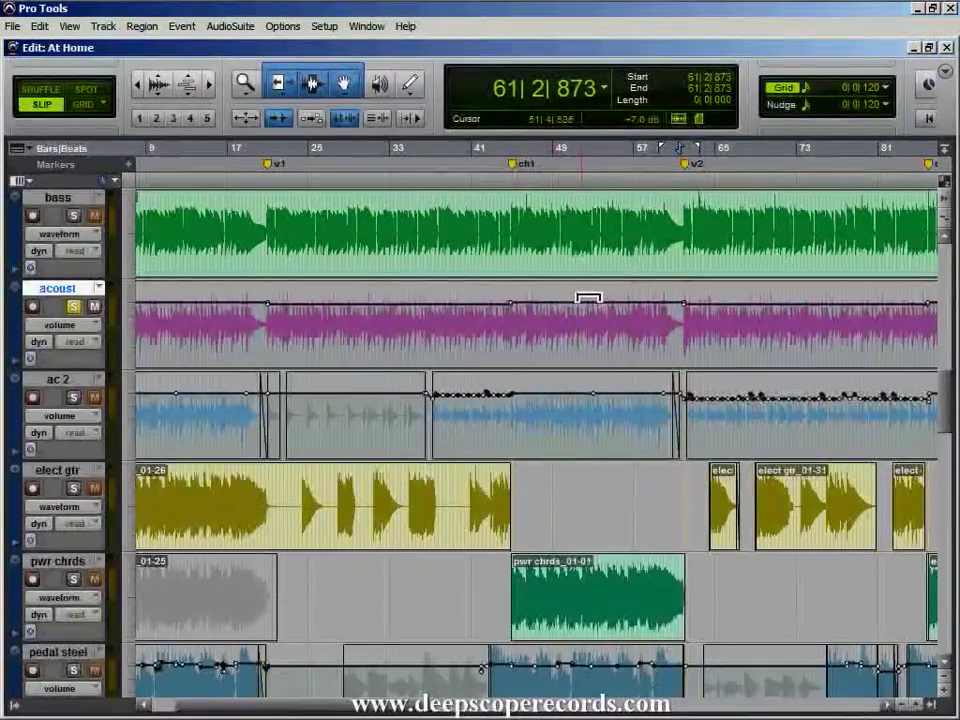
{"action": "left_click", "coordinate": [588, 297]}
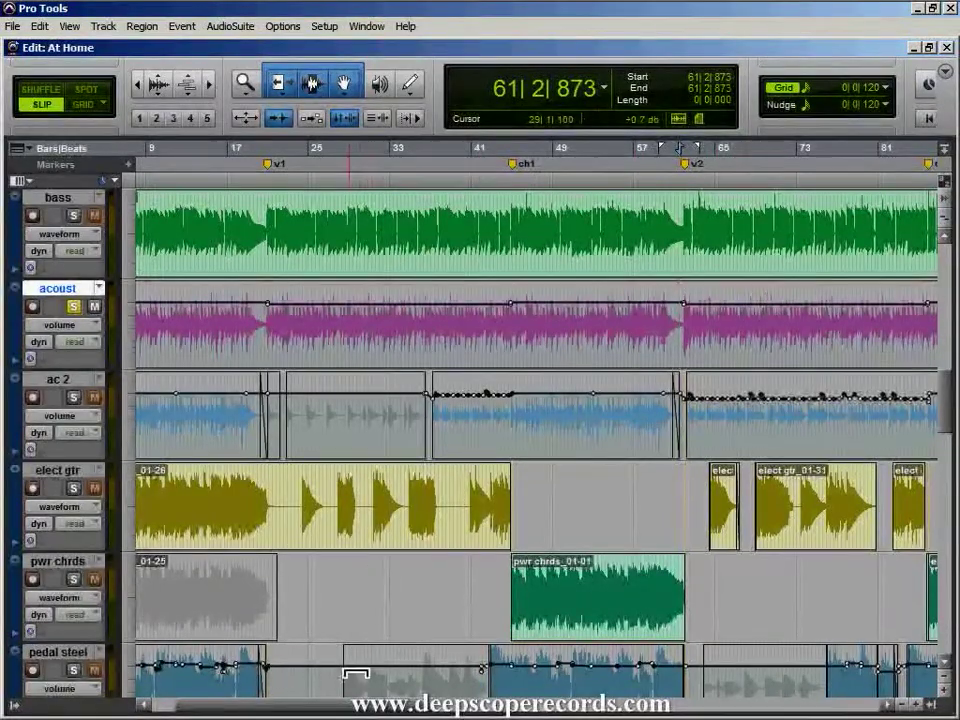
{"action": "left_click_drag", "start_coordinate": [358, 704], "coordinate": [413, 706]}
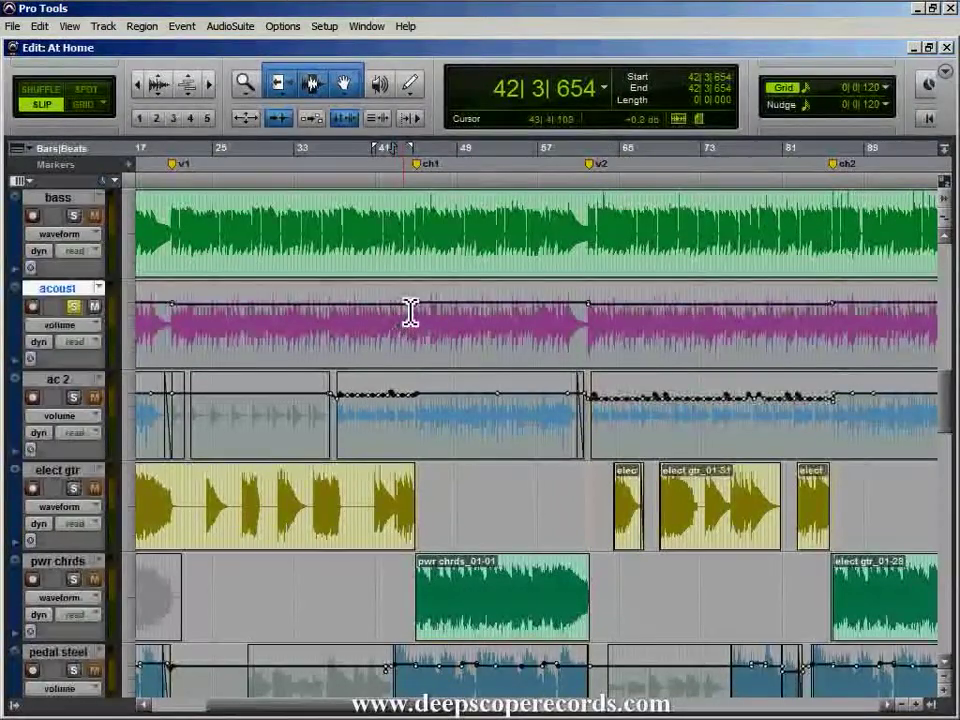
{"action": "left_click", "coordinate": [367, 26]}
{"action": "left_click", "coordinate": [390, 10]}
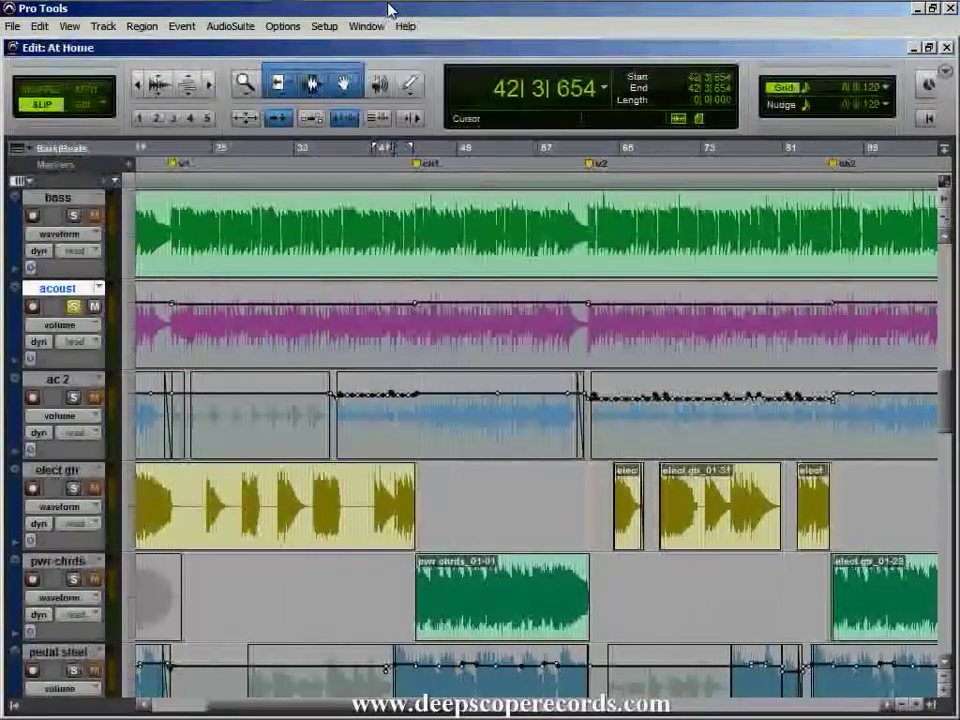
Play the session in the Mix window and examine how the faders follow their automation across all channels through Mstr1
{"action": "key", "text": "ctrl+equal"}
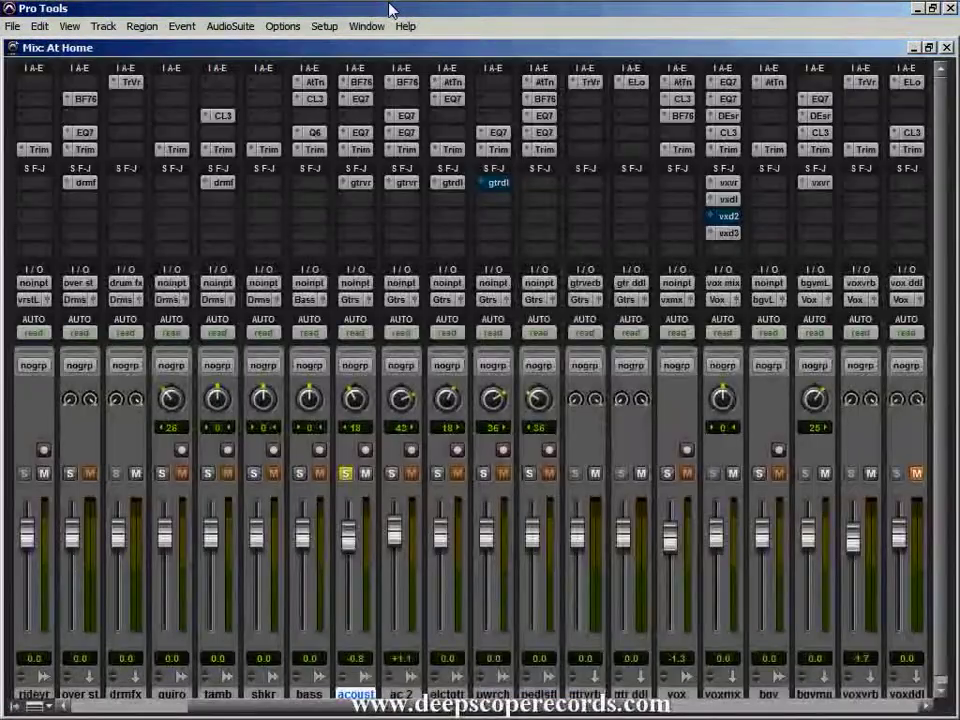
{"action": "key", "text": "space"}
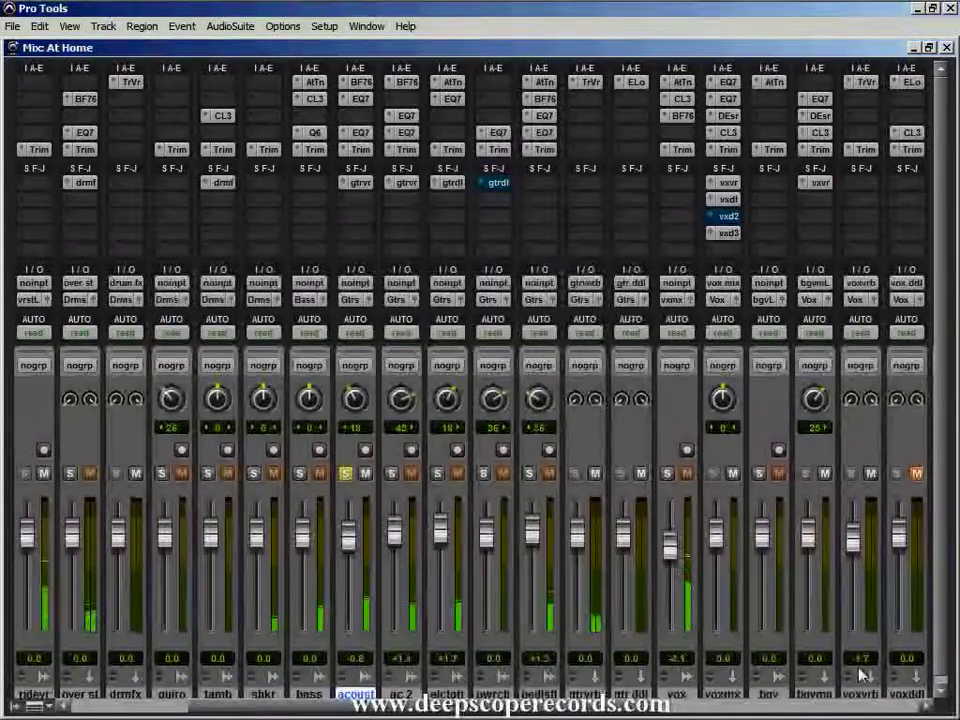
{"action": "scroll", "coordinate": [853, 675], "scroll_direction": "right", "scroll_amount": 5}
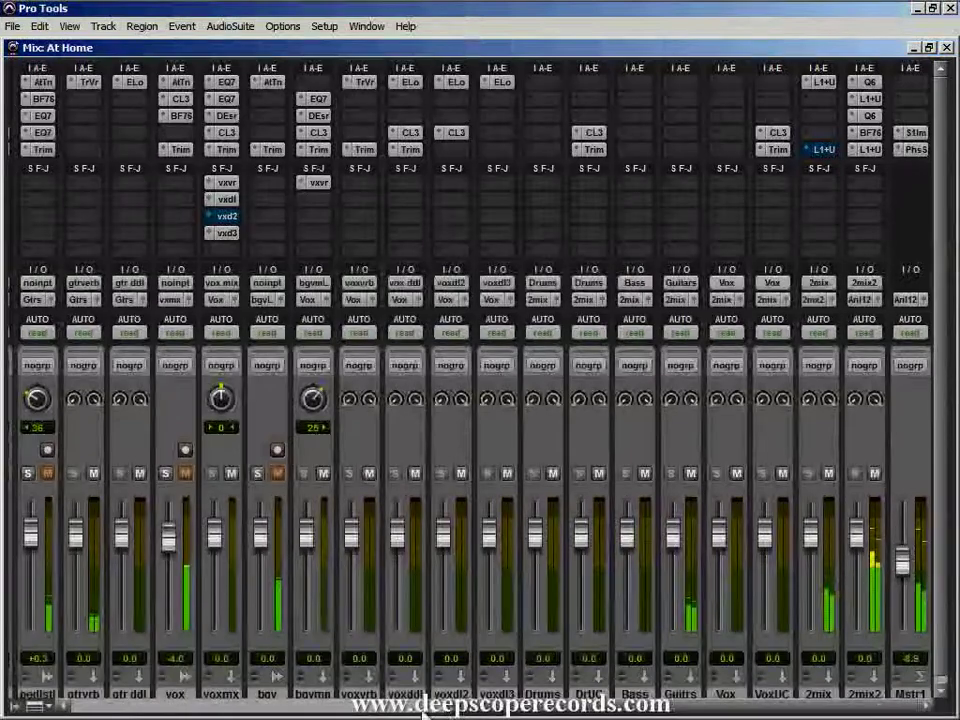
{"action": "scroll", "coordinate": [424, 705], "scroll_direction": "left", "scroll_amount": 10}
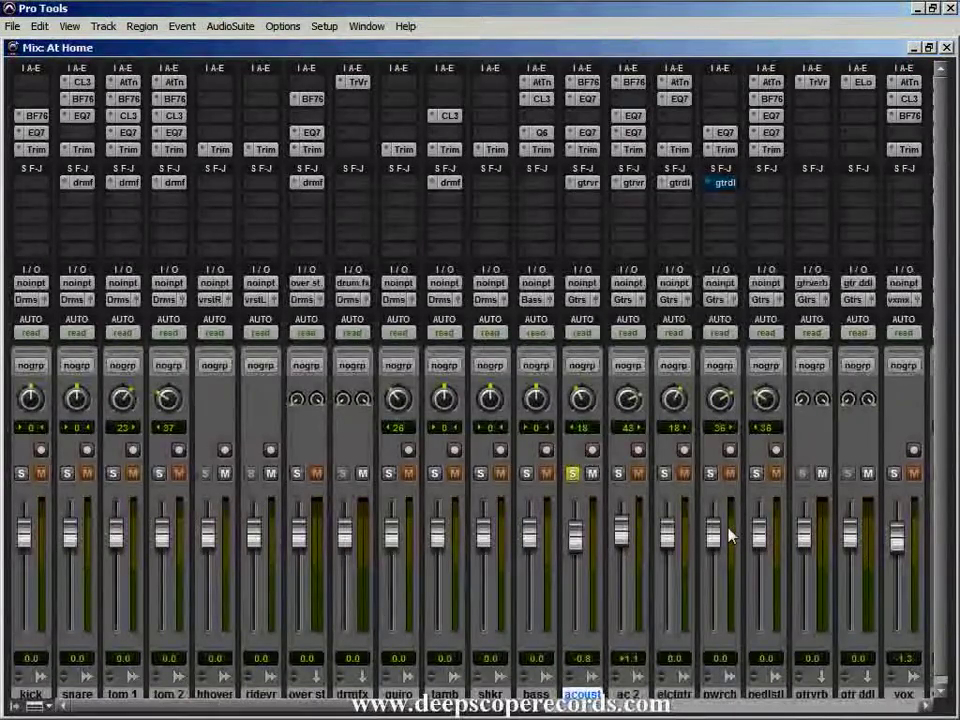
Review the first EQ 3 7-Band plug-in on the acoust channel and return to the Edit window
{"action": "left_click", "coordinate": [587, 100]}
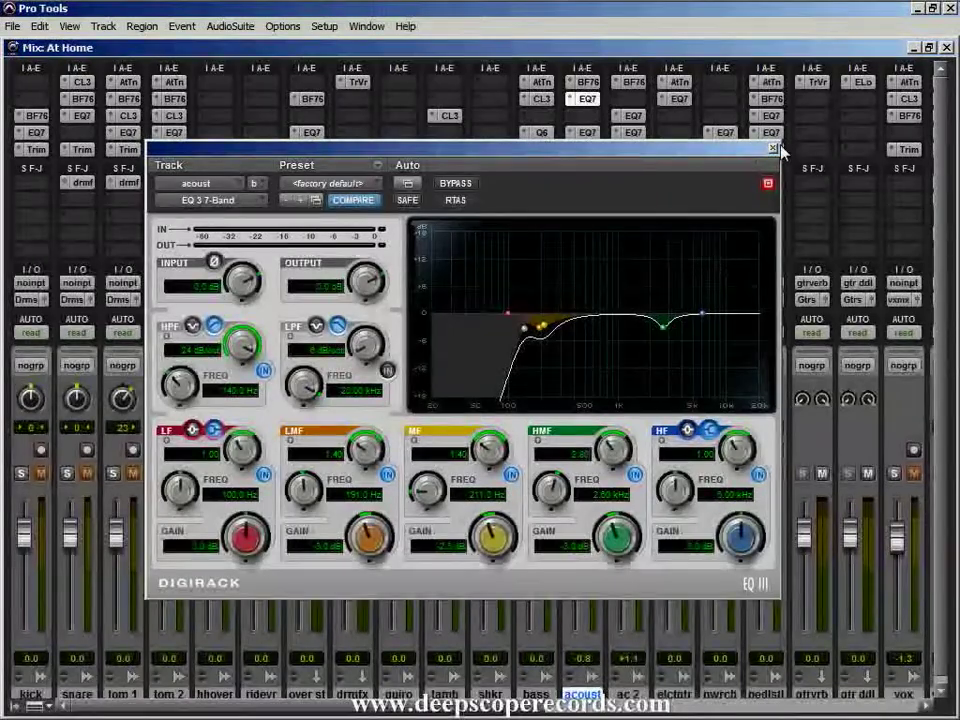
{"action": "left_click", "coordinate": [773, 149]}
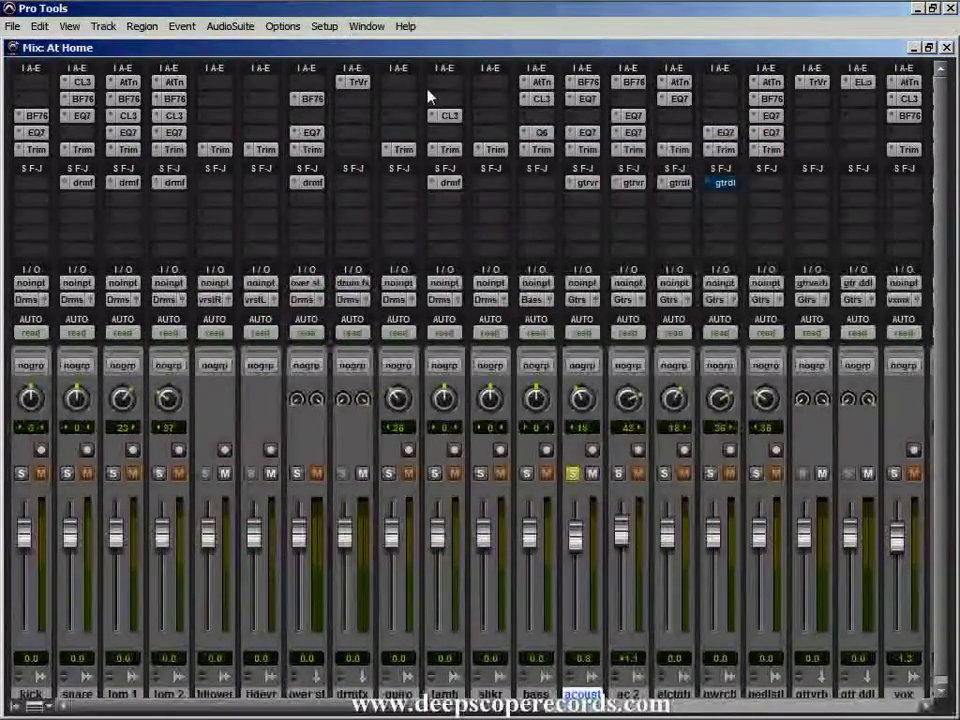
{"action": "key", "text": "ctrl+equal"}
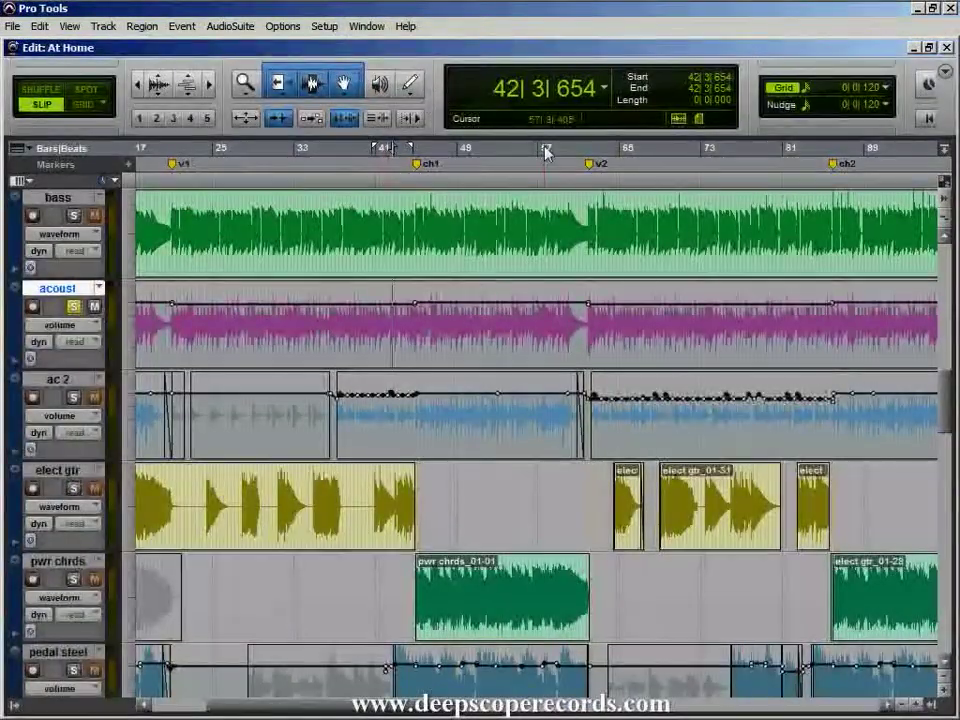
Cycle the acoust track's view through blocks, playlists and waveform, and return it to volume
{"action": "left_click", "coordinate": [96, 328]}
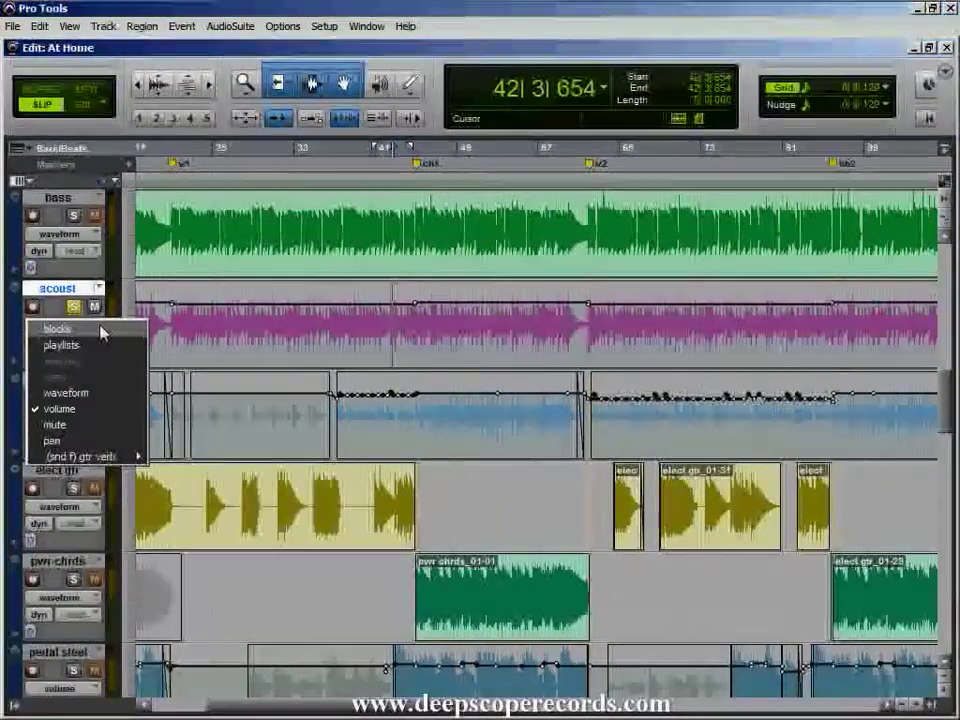
{"action": "left_click", "coordinate": [98, 331]}
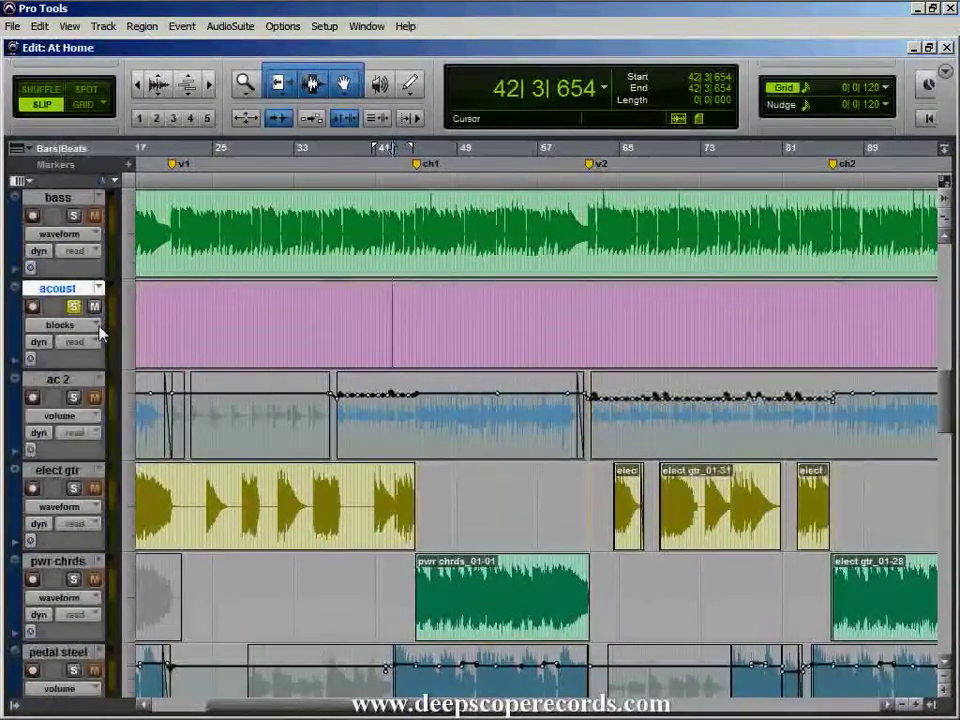
{"action": "left_click", "coordinate": [101, 336]}
{"action": "left_click", "coordinate": [101, 346]}
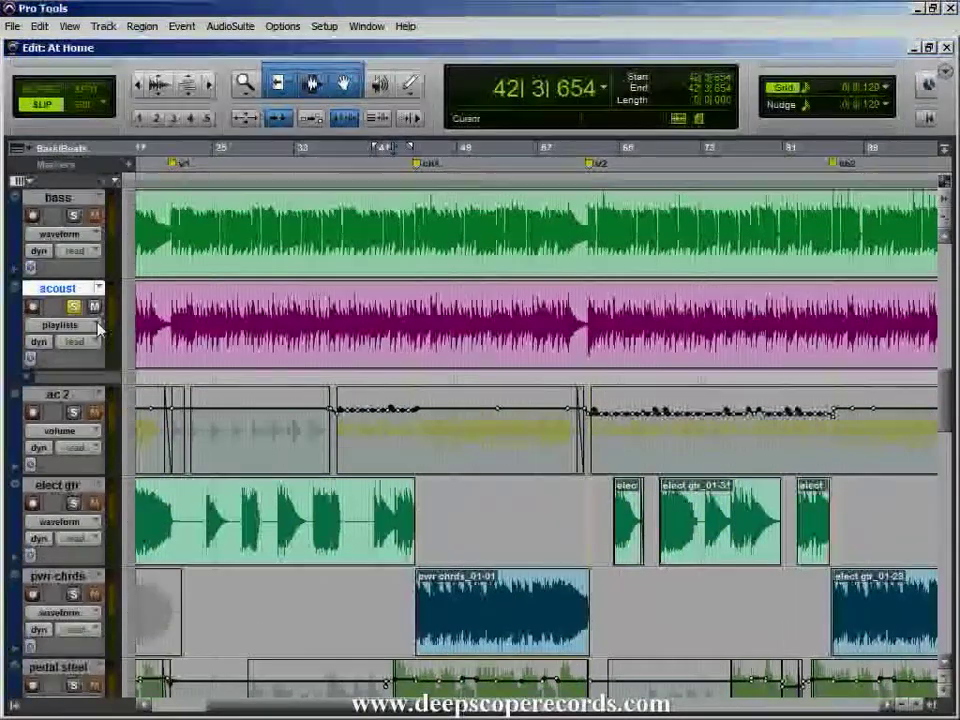
{"action": "left_click", "coordinate": [97, 326]}
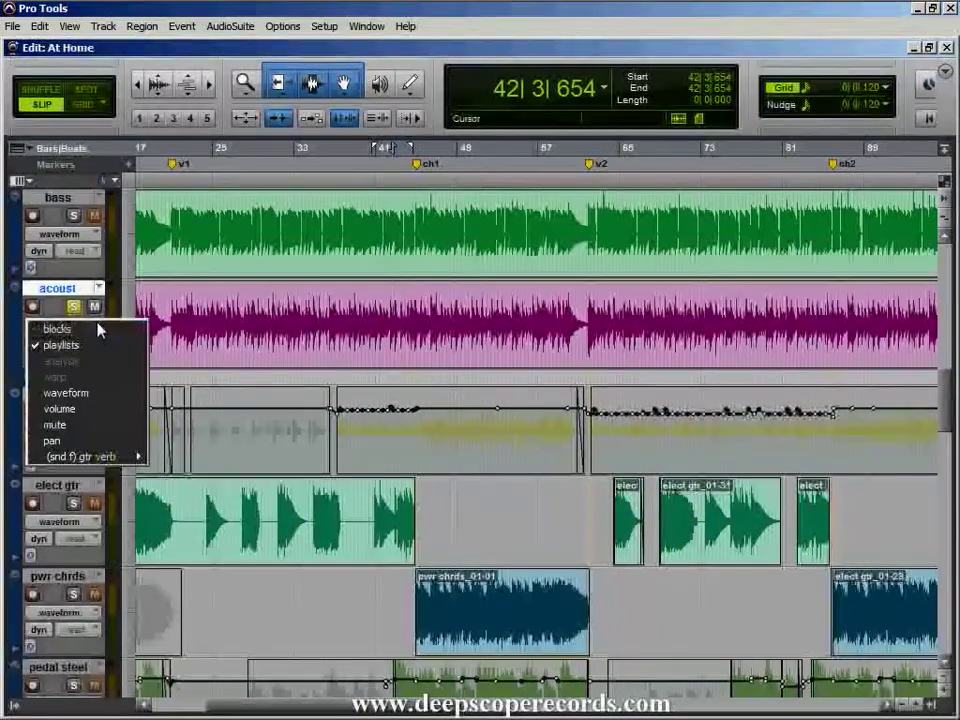
{"action": "left_click", "coordinate": [103, 393]}
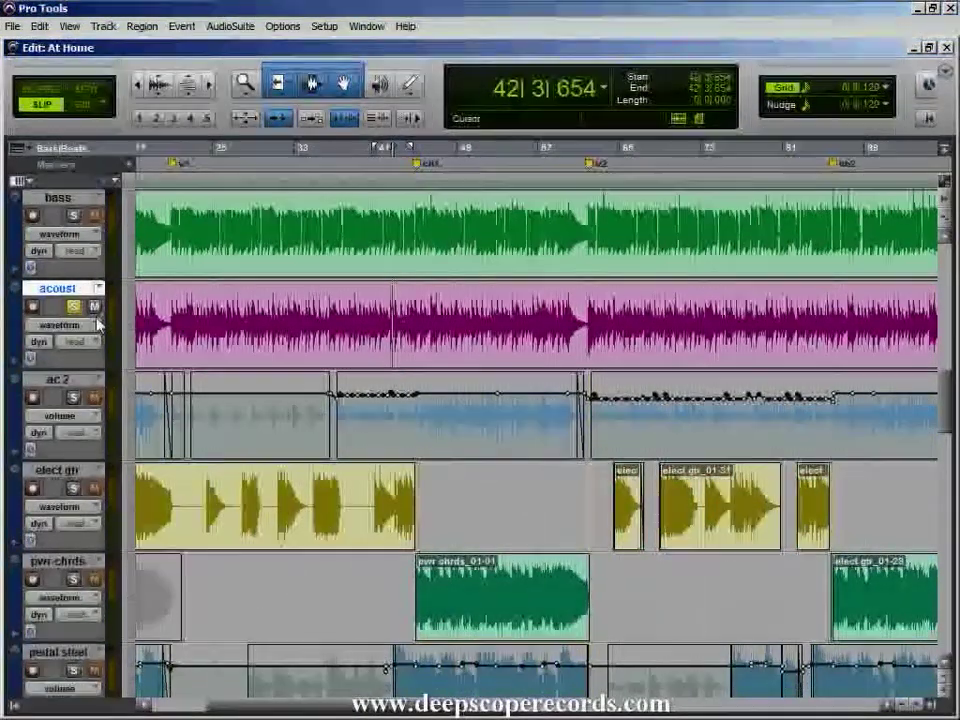
{"action": "left_click", "coordinate": [99, 325]}
{"action": "left_click", "coordinate": [101, 410]}
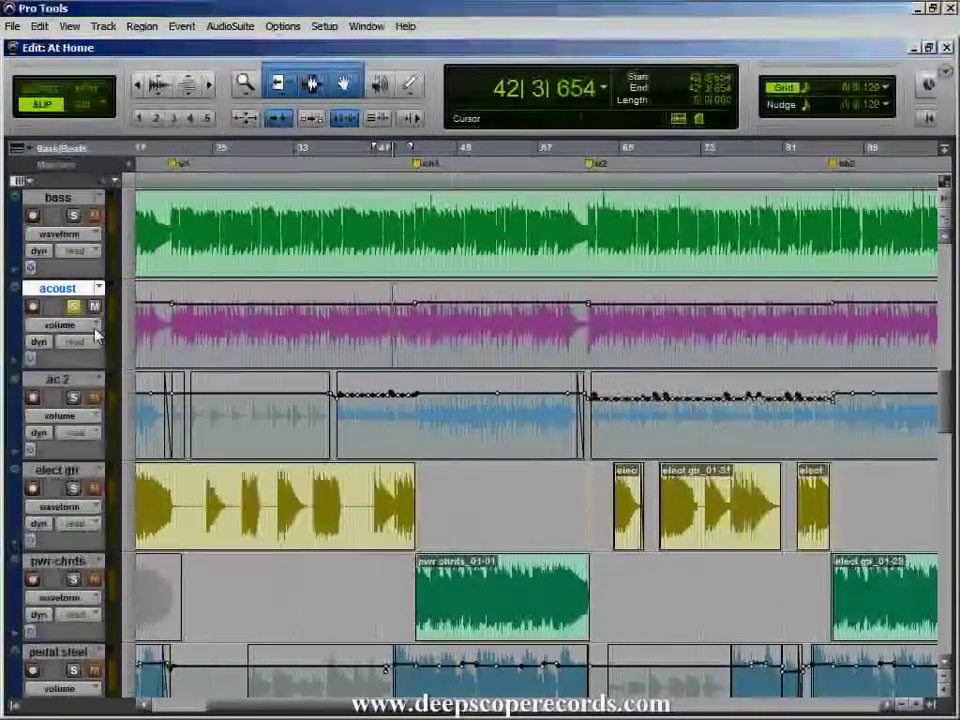
Display the acoust track's mute automation, switch the view to pan, and check the remaining gtr verb send entry
{"action": "left_click", "coordinate": [59, 324]}
{"action": "left_click", "coordinate": [93, 430]}
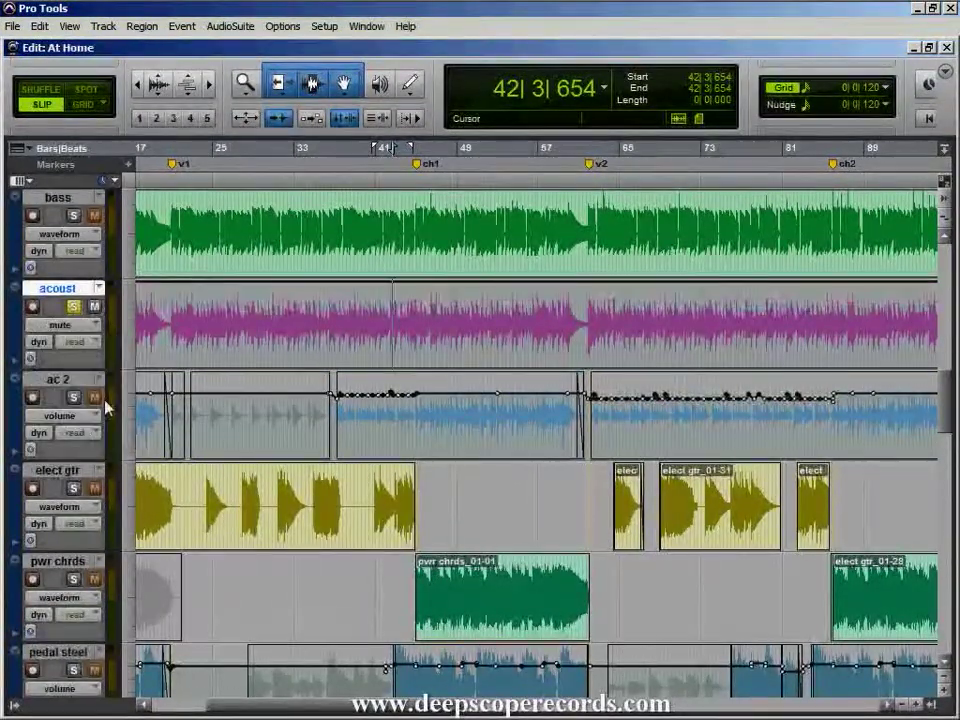
{"action": "left_click", "coordinate": [96, 326]}
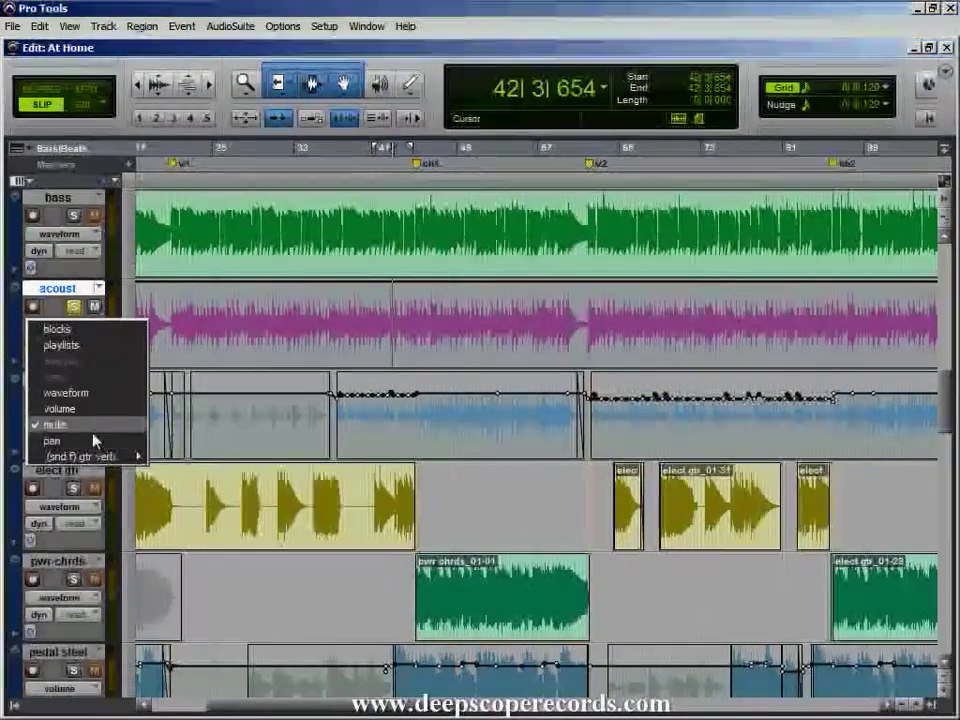
{"action": "left_click", "coordinate": [92, 440]}
{"action": "left_click", "coordinate": [100, 328]}
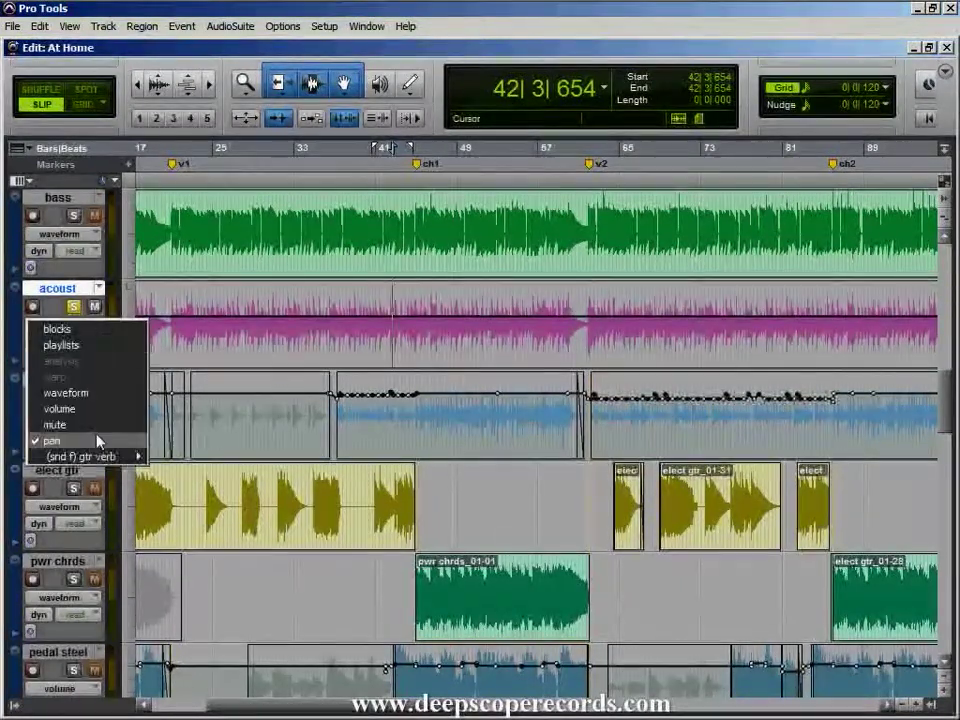
{"action": "mouse_move", "coordinate": [100, 456]}
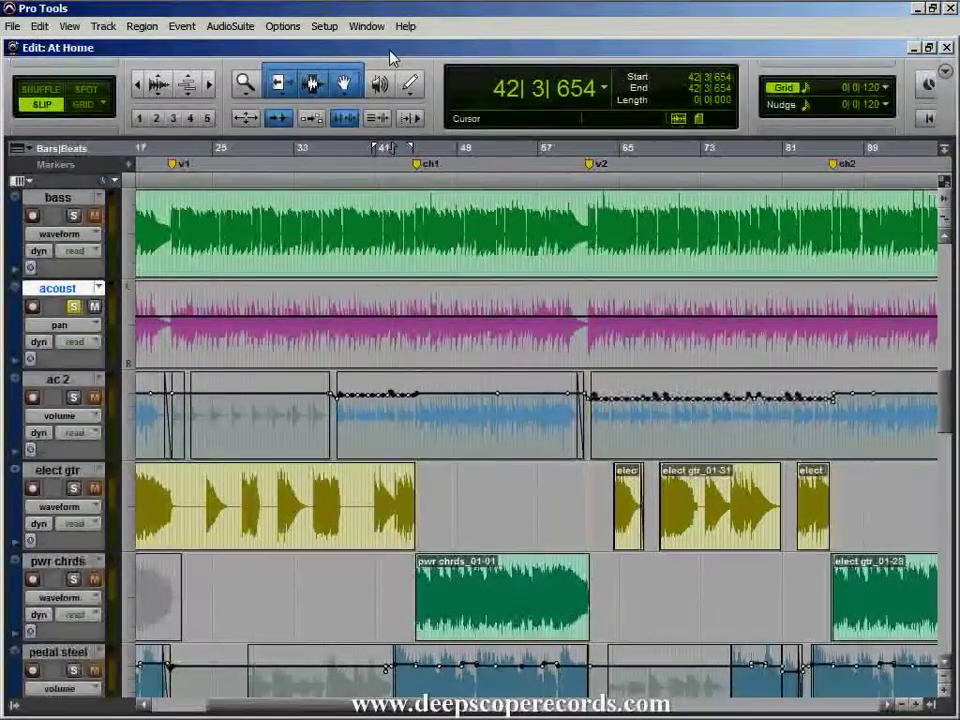
Open the second EQ 3 7-Band plug-in on the acoust channel in the Mix window
{"action": "key", "text": "ctrl+equal"}
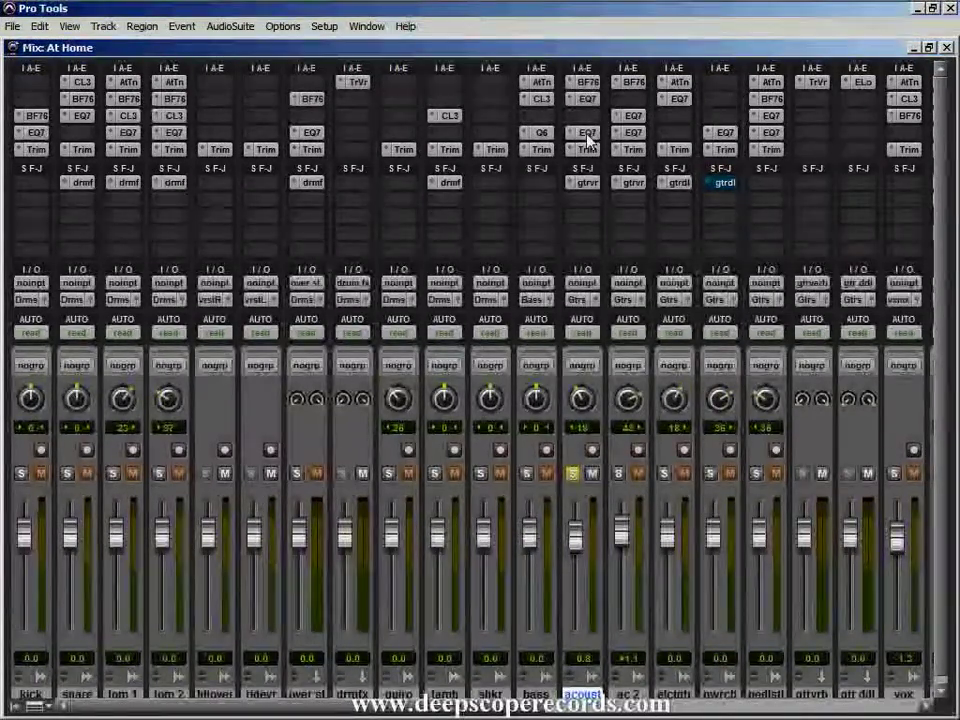
{"action": "left_click", "coordinate": [587, 135]}
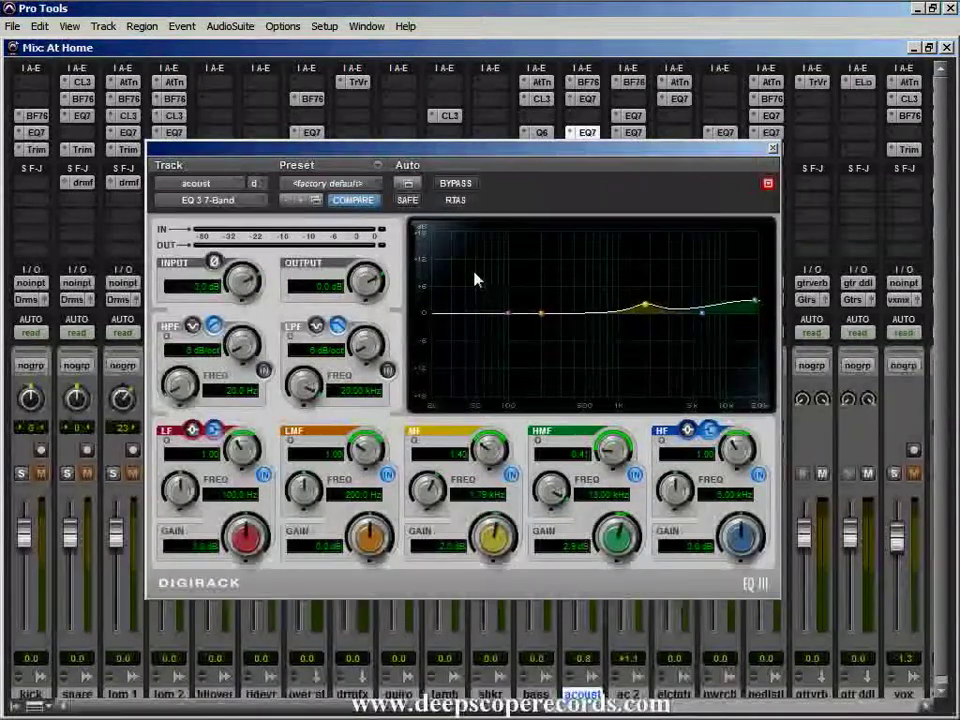
Reset the Mstr1 fader to 0.0 dB, and return to the Edit window with the acoust EQ window closed
{"action": "left_click", "coordinate": [748, 711]}
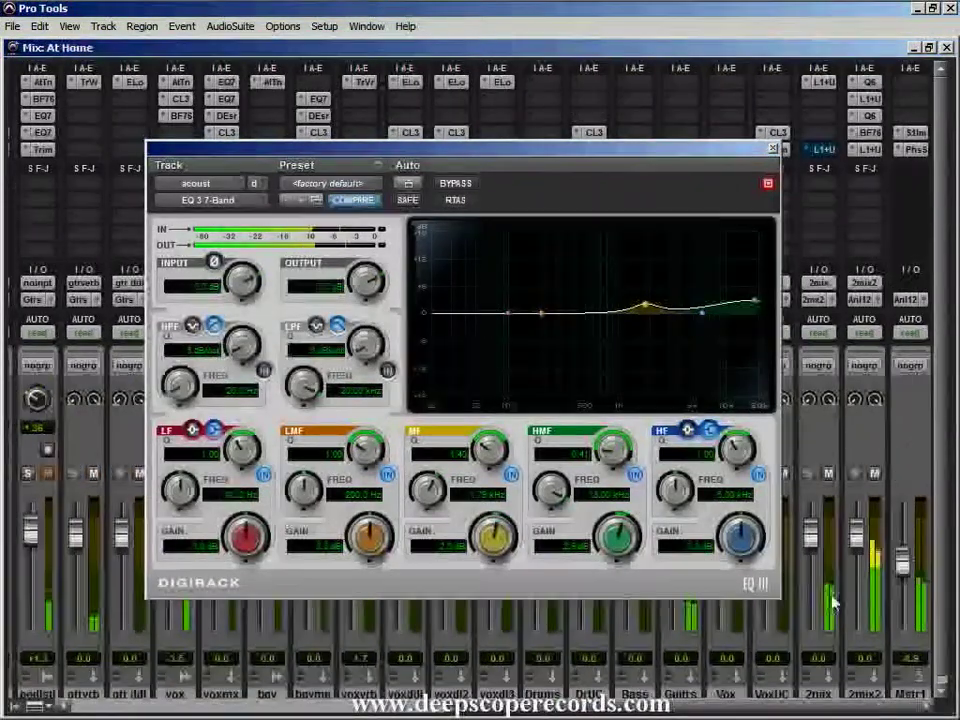
{"action": "left_click", "coordinate": [903, 566], "text": "alt"}
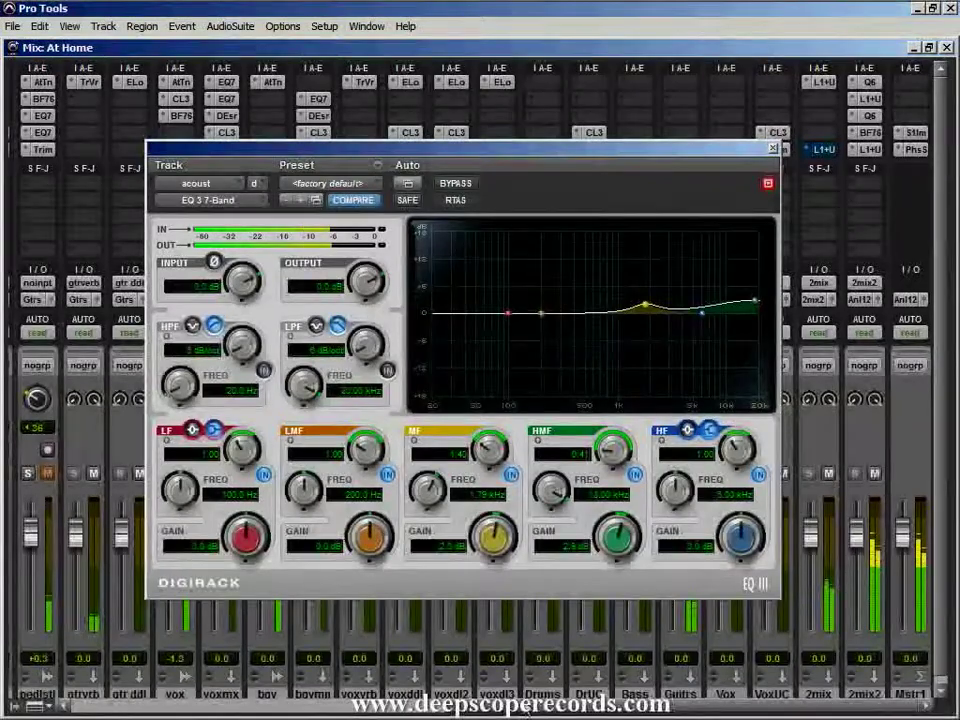
{"action": "left_click_drag", "start_coordinate": [527, 711], "coordinate": [289, 716]}
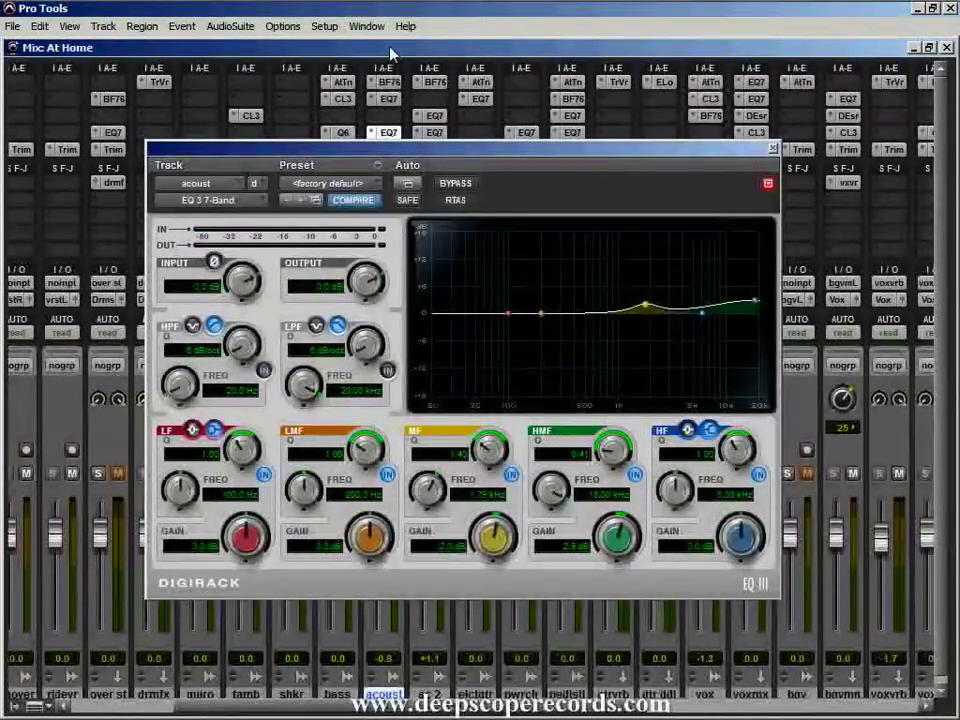
{"action": "key", "text": "ctrl+equal"}
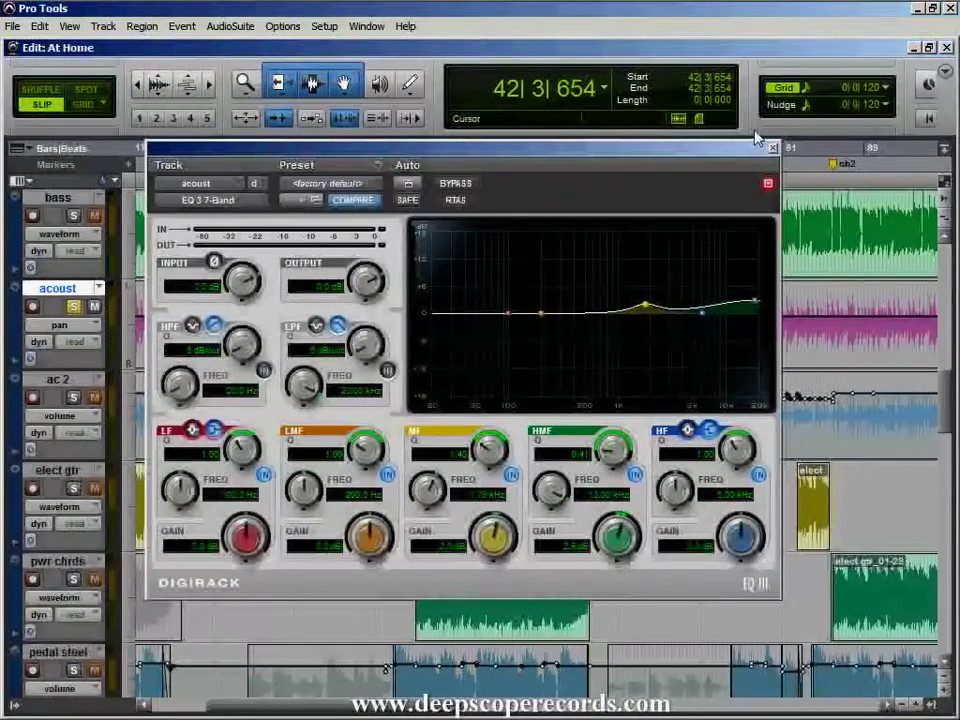
{"action": "left_click", "coordinate": [772, 147]}
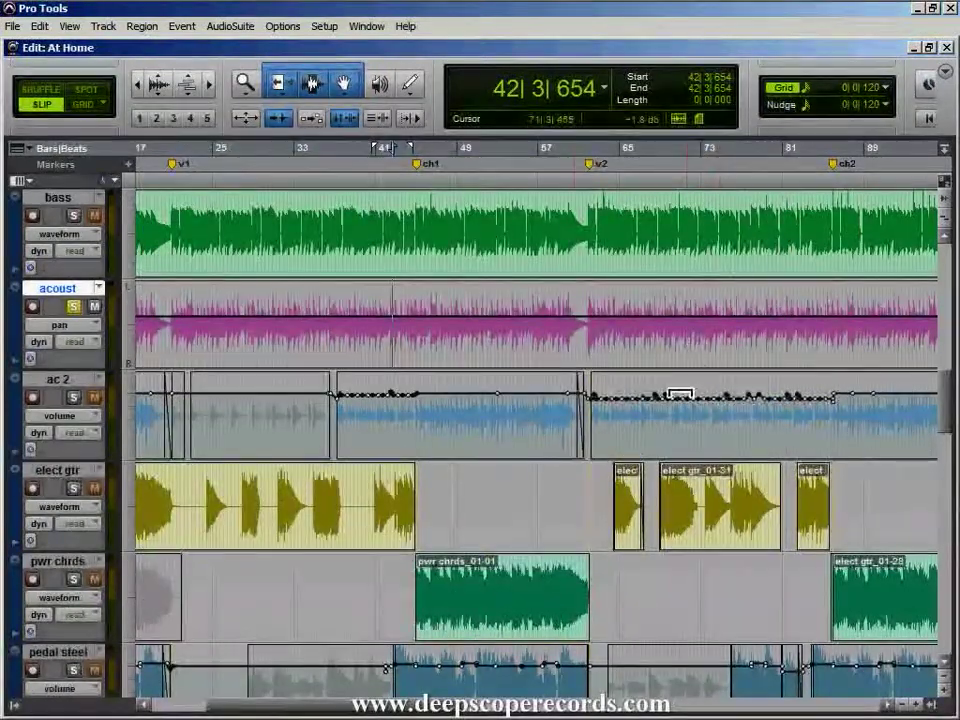
Play the acoust track briefly from bar 42, and move the edit cursor back to the v1 marker
{"action": "left_click", "coordinate": [396, 328]}
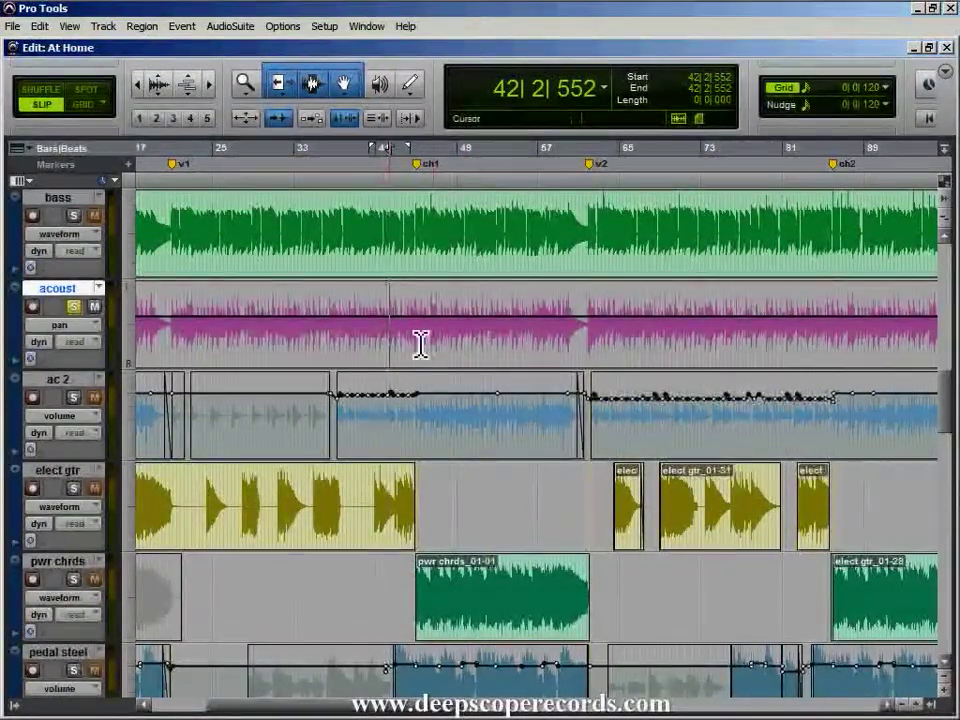
{"action": "key", "text": "space"}
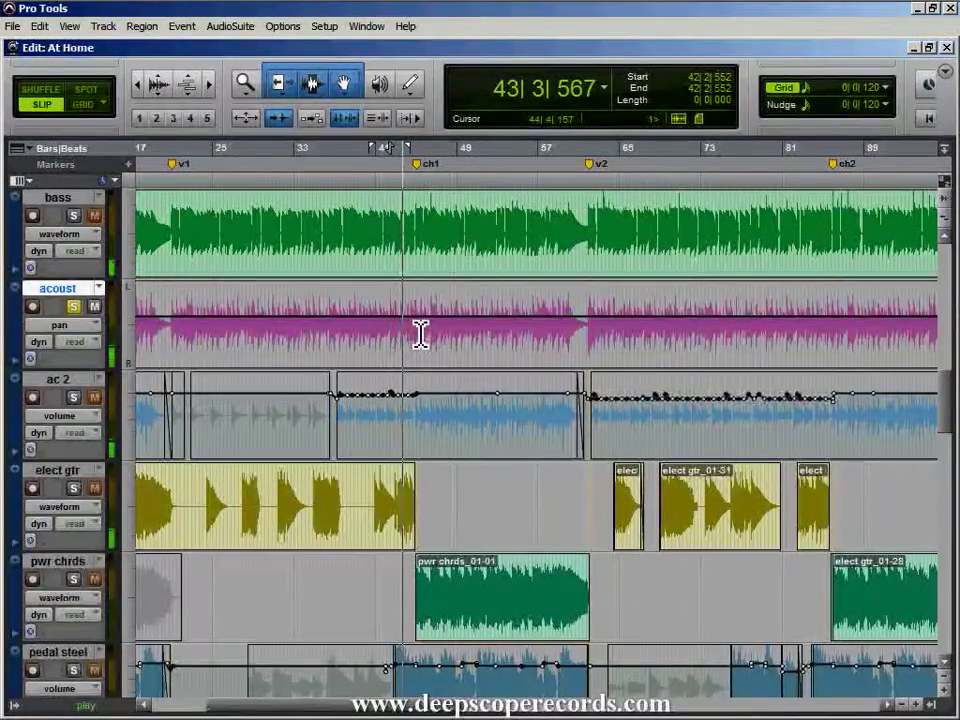
{"action": "key", "text": "space"}
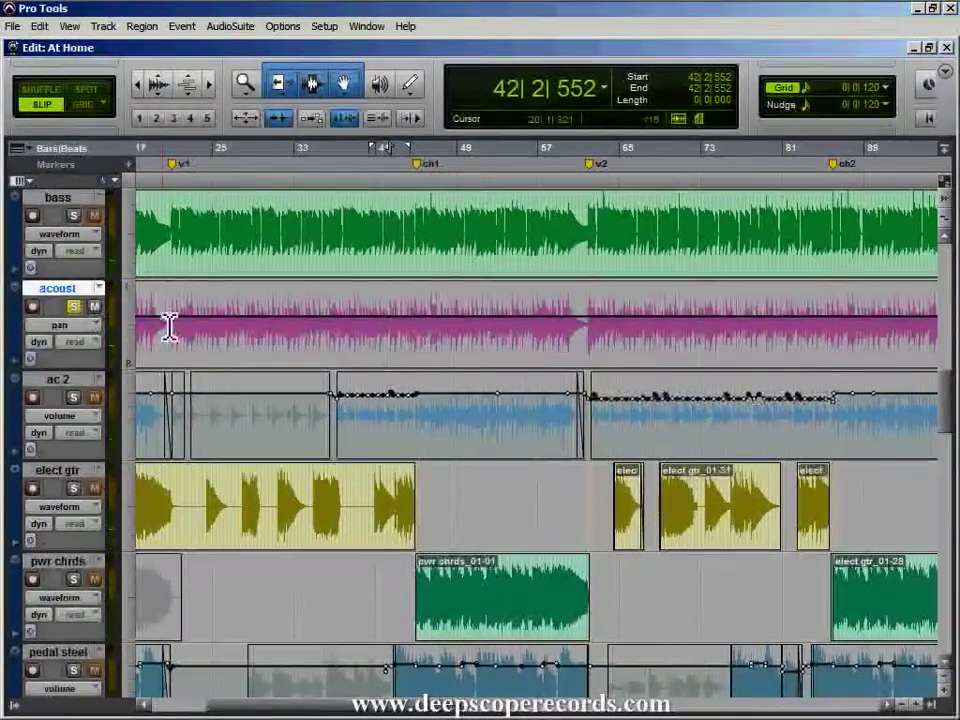
{"action": "left_click", "coordinate": [171, 327]}
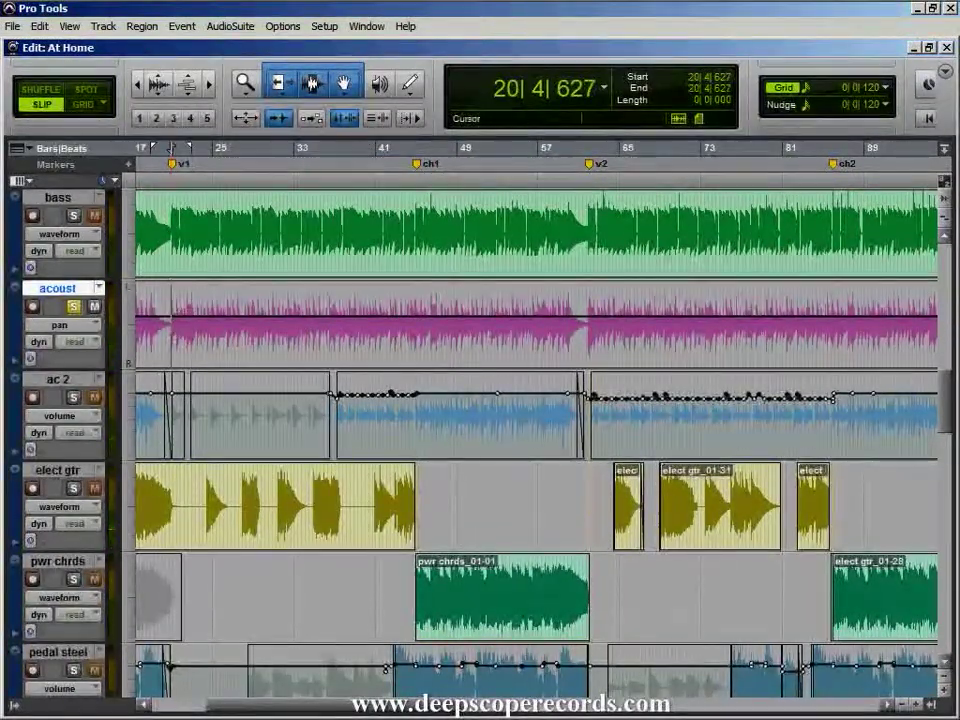
{"action": "left_click_drag", "start_coordinate": [350, 707], "coordinate": [321, 707]}
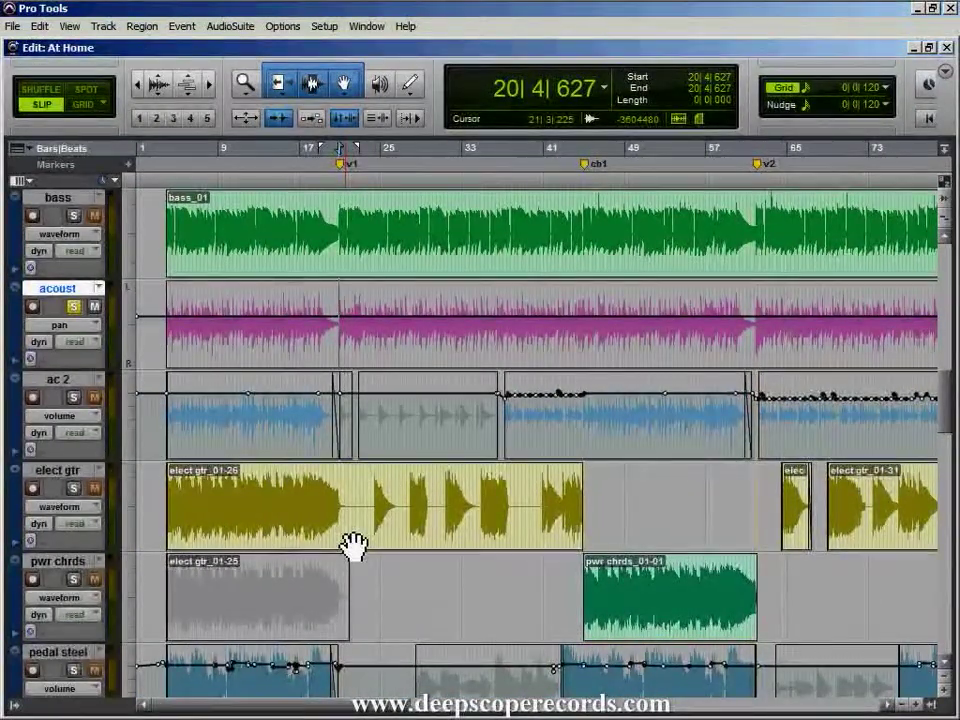
Open the Plug-In Automation settings of the acoust channel's second EQ 3 7-Band and look through its list of automatable parameters
{"action": "key", "text": "ctrl+equal"}
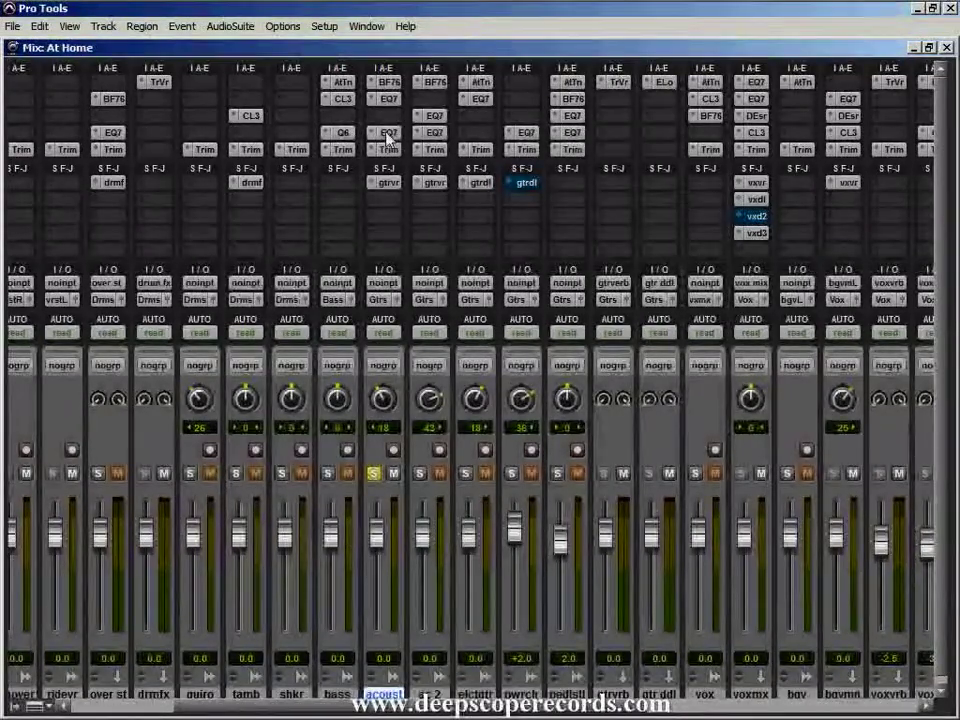
{"action": "left_click", "coordinate": [388, 134]}
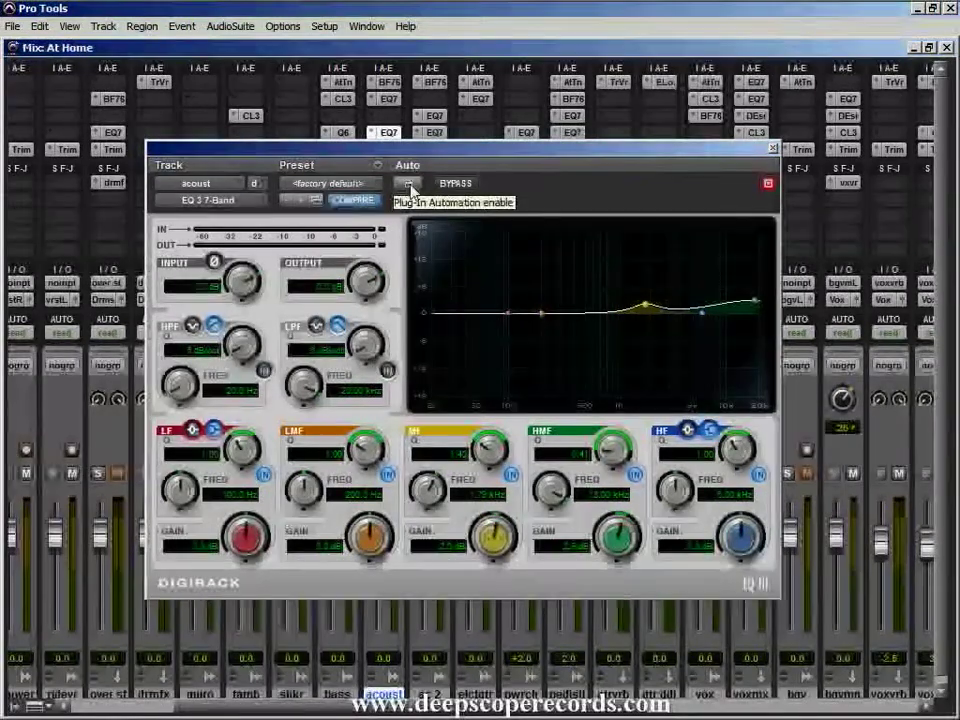
{"action": "left_click", "coordinate": [411, 187]}
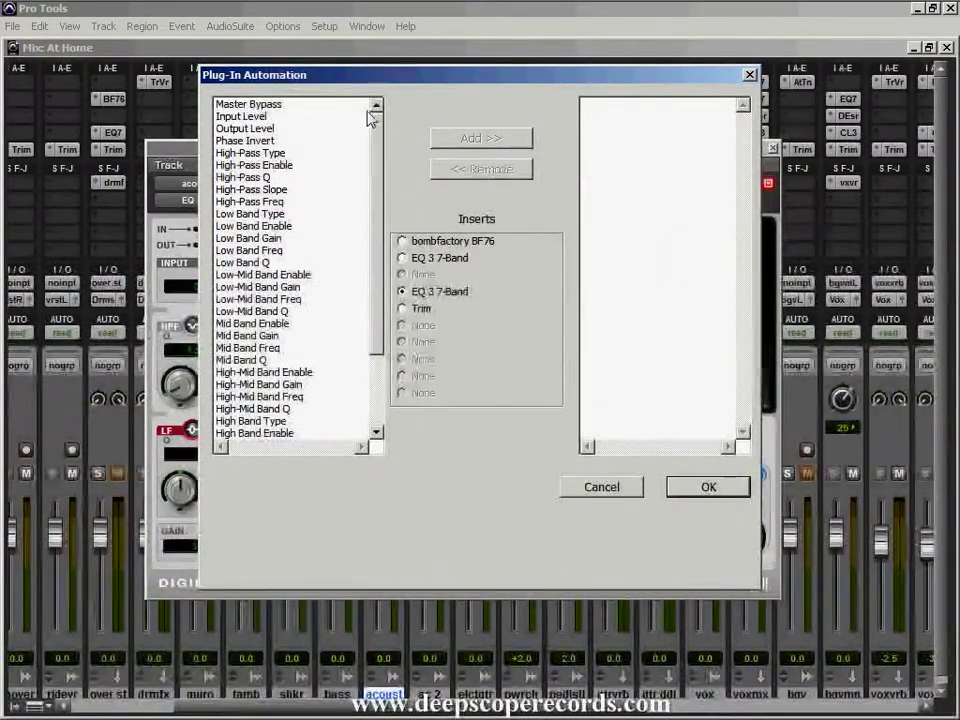
{"action": "left_click_drag", "start_coordinate": [380, 155], "coordinate": [386, 128]}
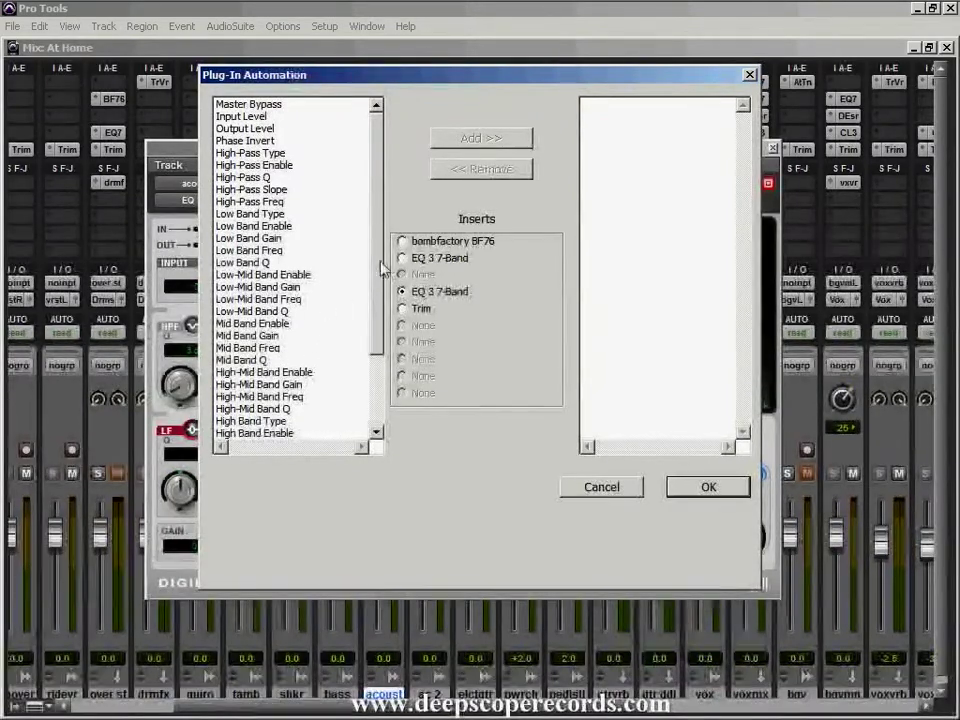
{"action": "scroll", "coordinate": [378, 320], "scroll_direction": "down", "scroll_amount": 3}
{"action": "scroll", "coordinate": [377, 340], "scroll_direction": "up", "scroll_amount": 3}
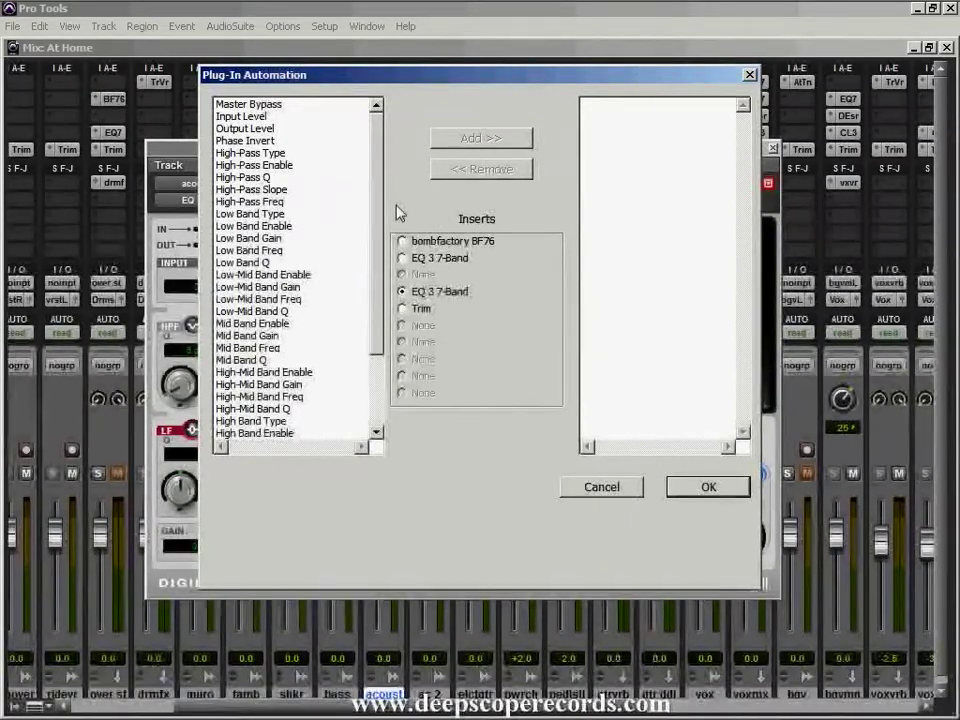
Add High-Pass Enable to the EQ's automated parameters
{"action": "left_click", "coordinate": [269, 203]}
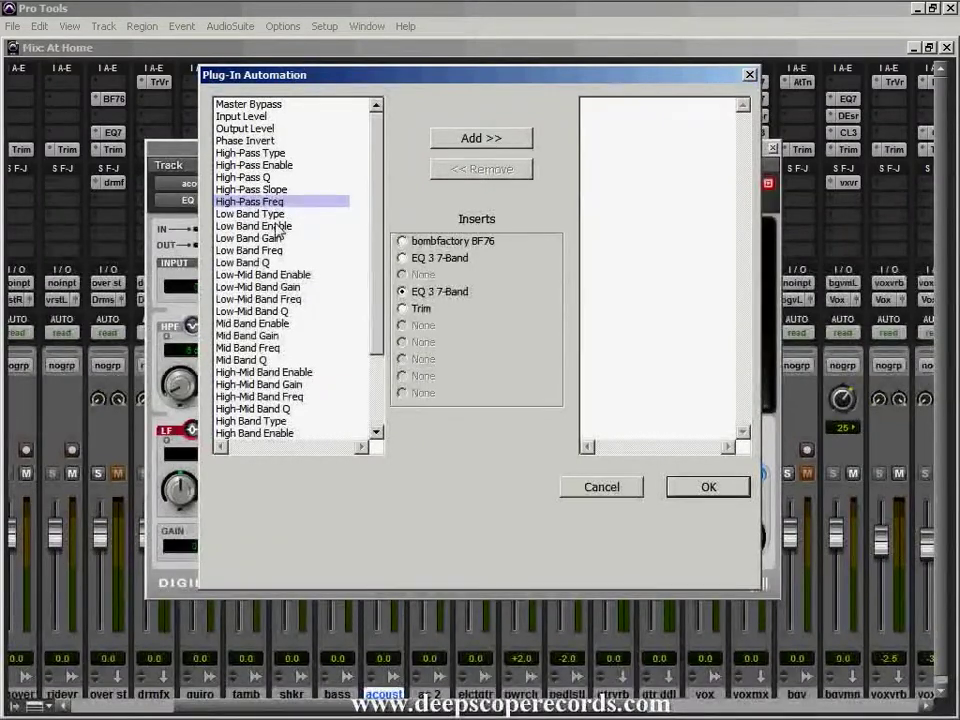
{"action": "left_click", "coordinate": [271, 166]}
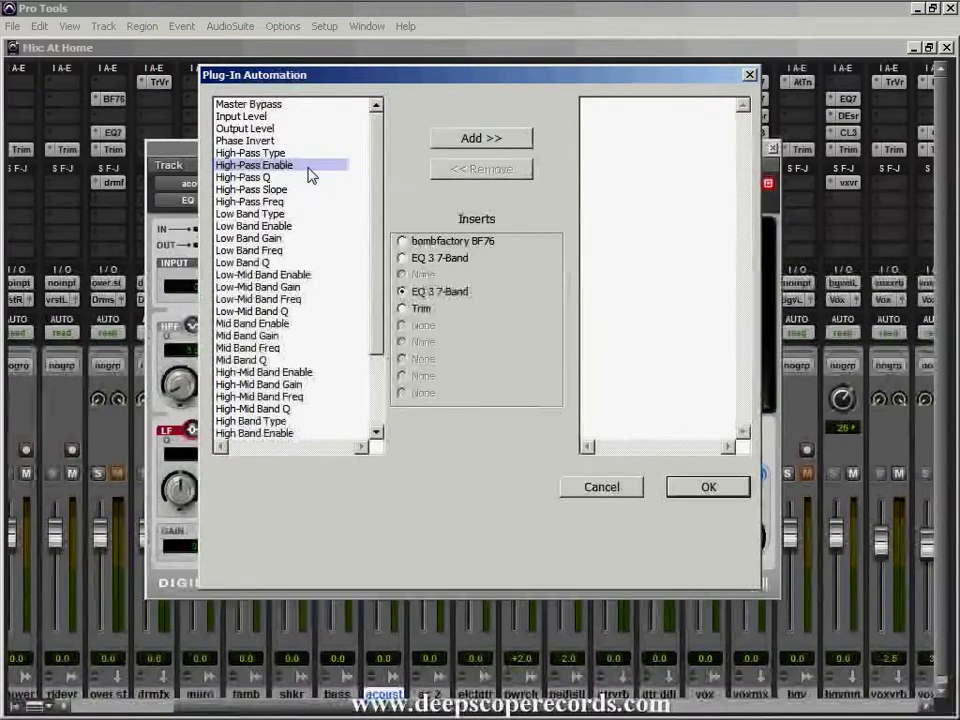
{"action": "left_click", "coordinate": [452, 139]}
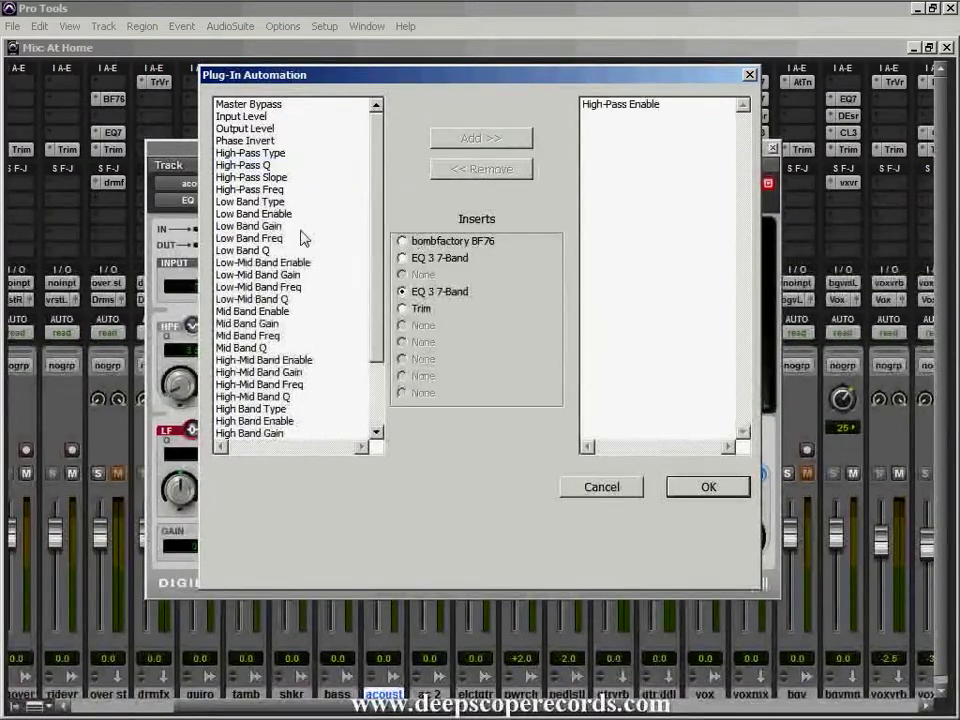
Add Low Band Gain and Low-Mid Band Gain to the EQ's automated parameters
{"action": "left_click", "coordinate": [249, 226]}
{"action": "left_click", "coordinate": [466, 140]}
{"action": "left_click", "coordinate": [300, 262]}
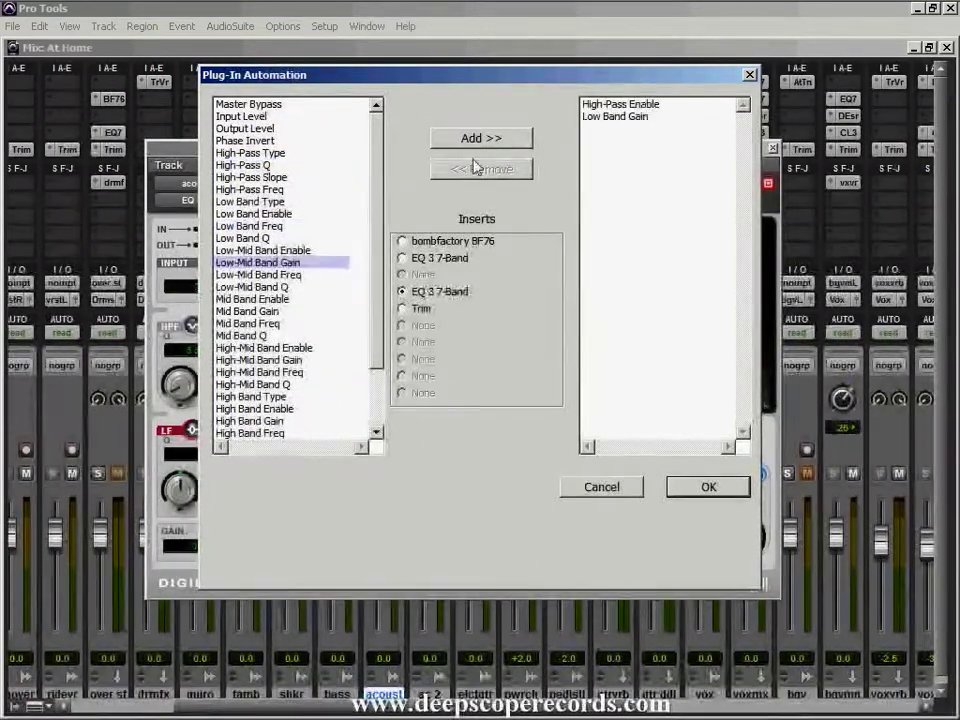
{"action": "left_click", "coordinate": [478, 140]}
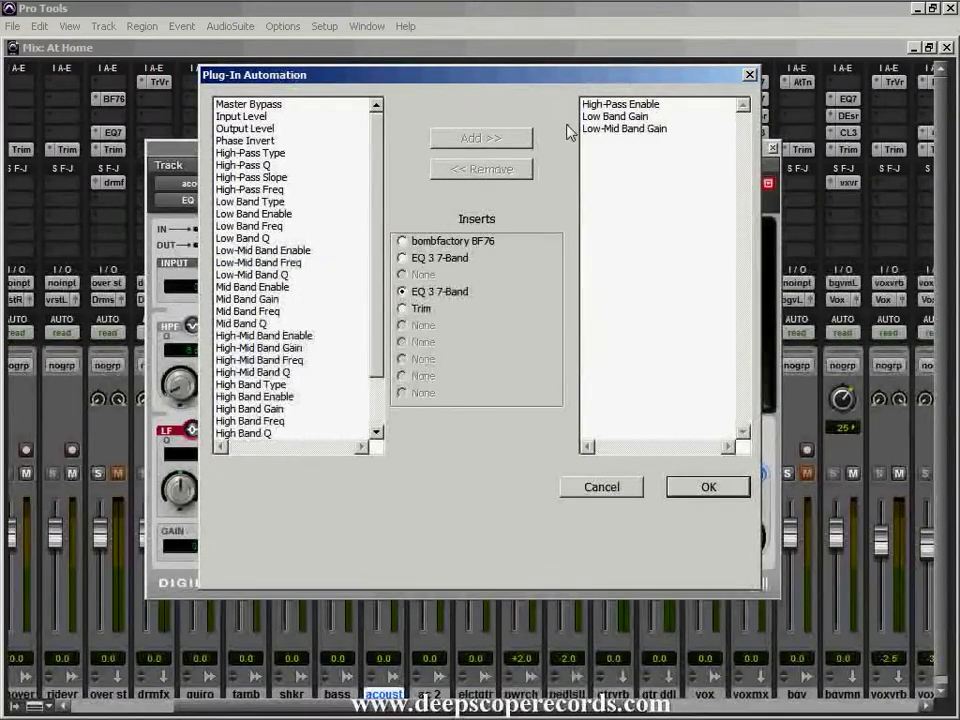
Remove Low Band Gain and Low-Mid Band Gain together from the EQ's automated parameters
{"action": "left_click", "coordinate": [603, 118]}
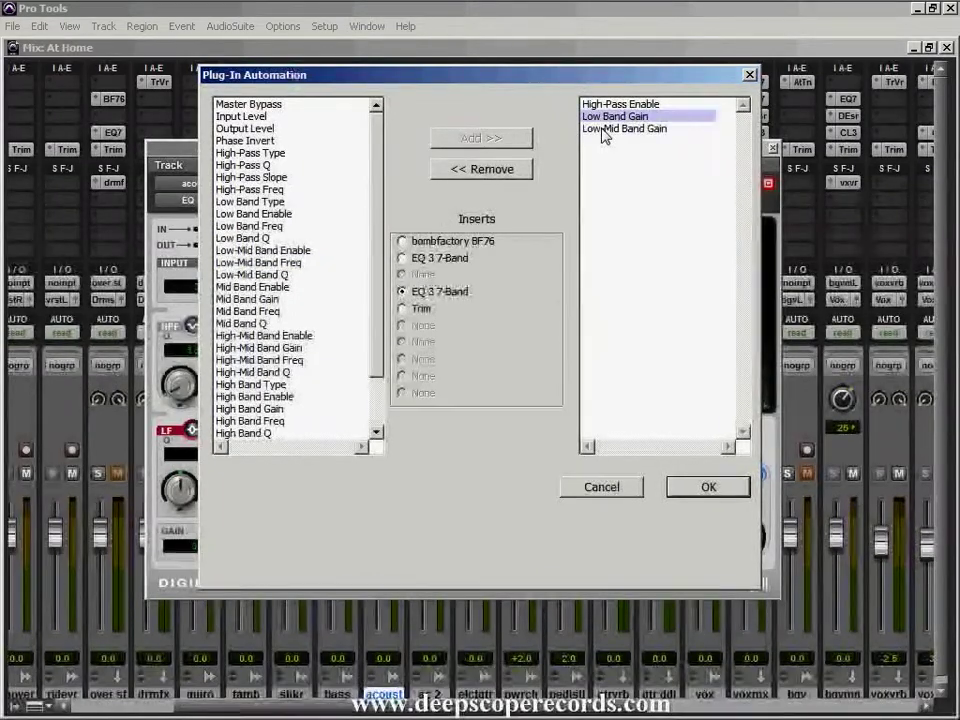
{"action": "left_click", "coordinate": [606, 130], "text": "shift"}
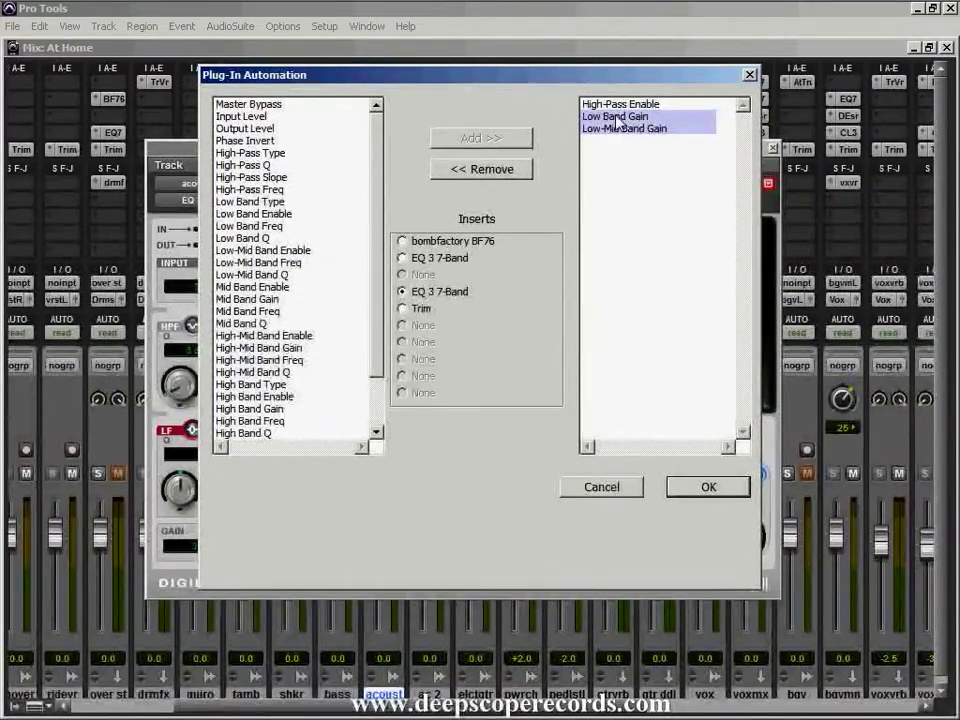
{"action": "left_click", "coordinate": [616, 120]}
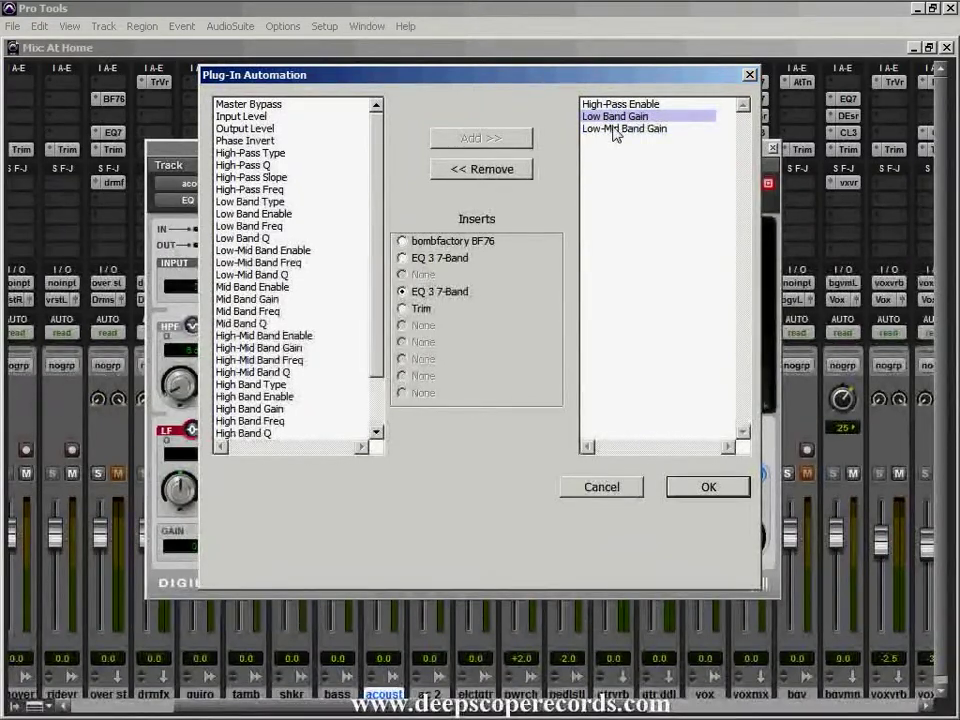
{"action": "left_click", "coordinate": [615, 129], "text": "shift"}
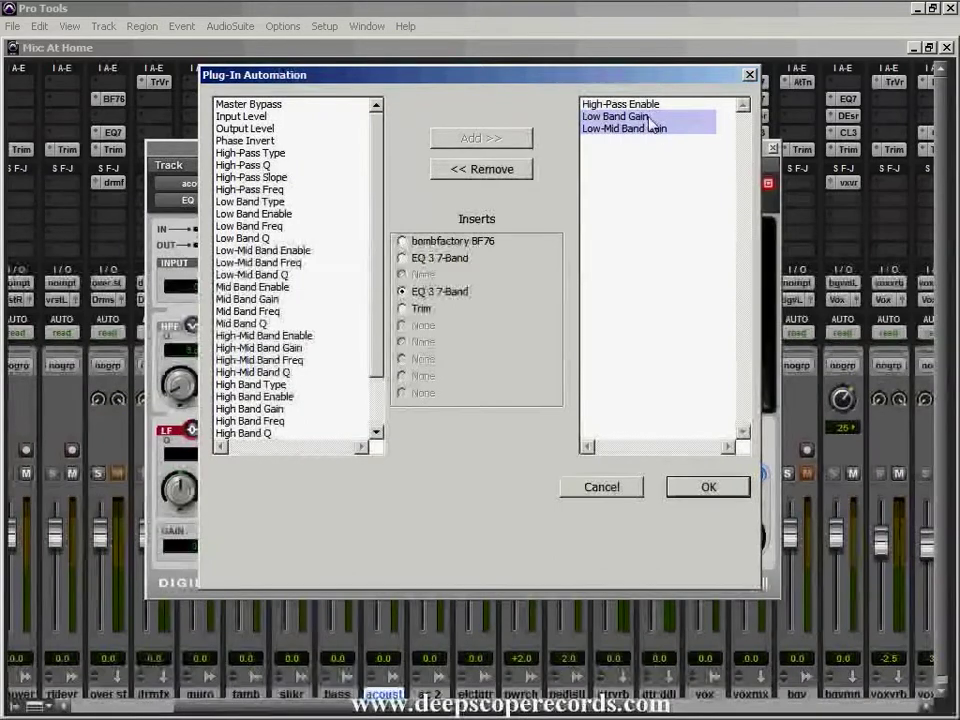
{"action": "left_click", "coordinate": [501, 168]}
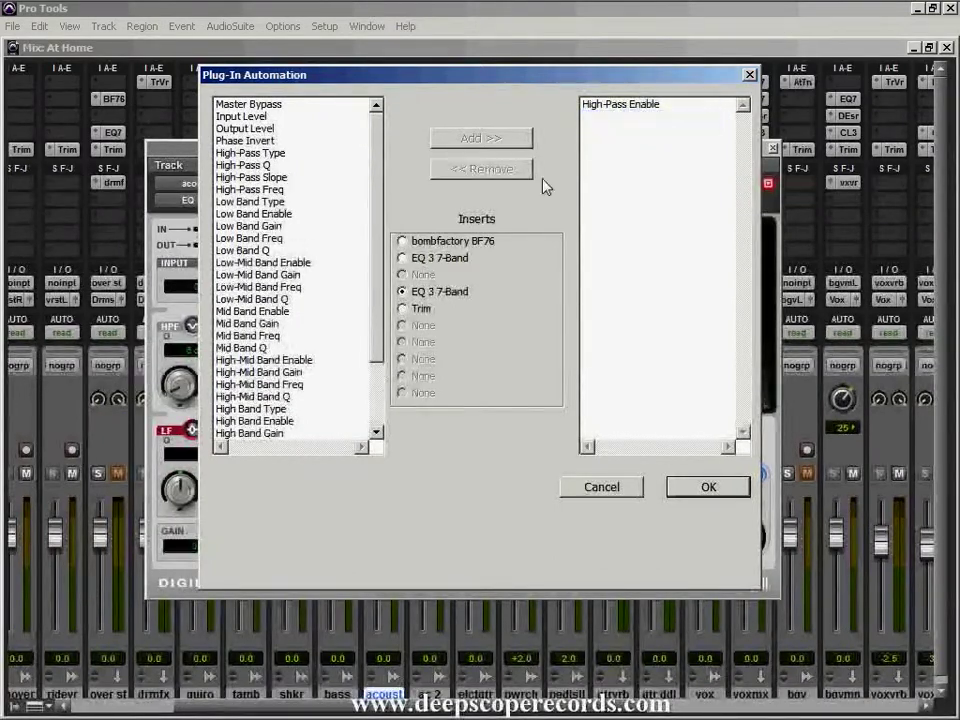